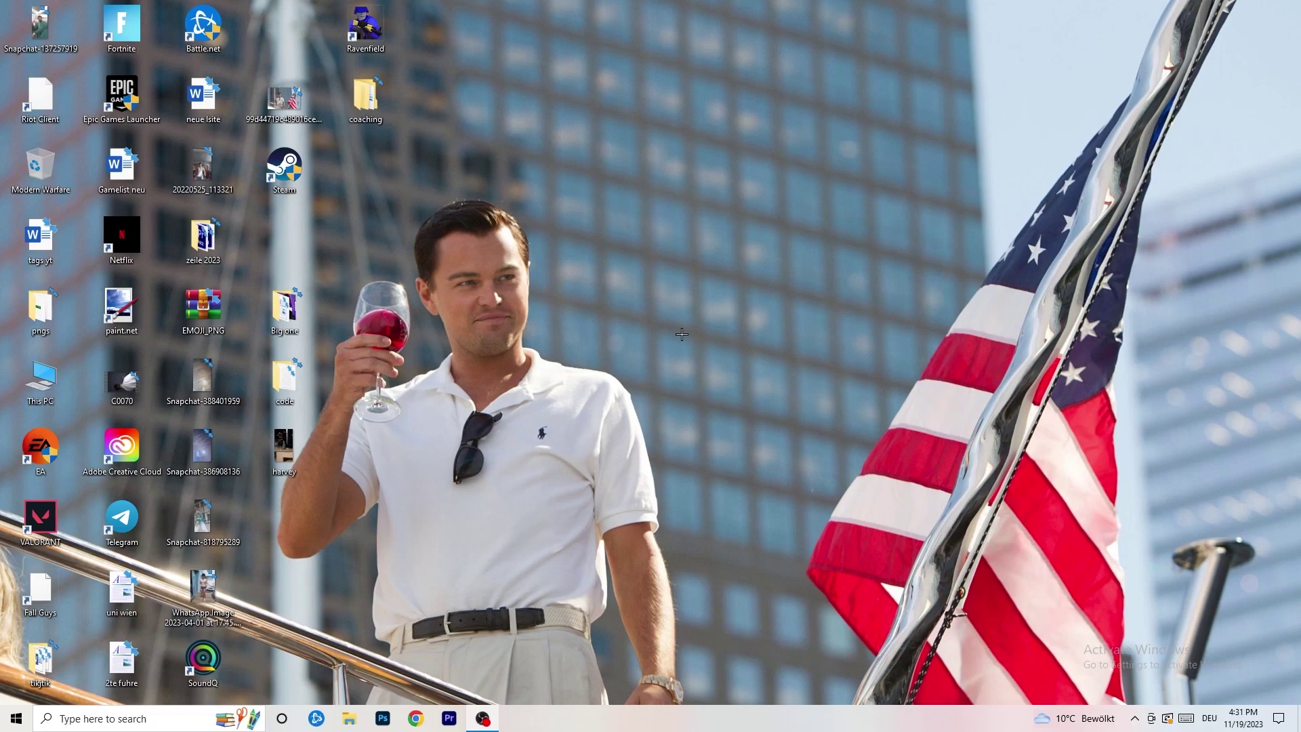
# Open the NVIDIA Control Panel and start creating a custom resolution for the display
pyautogui.rightClick(699, 241)
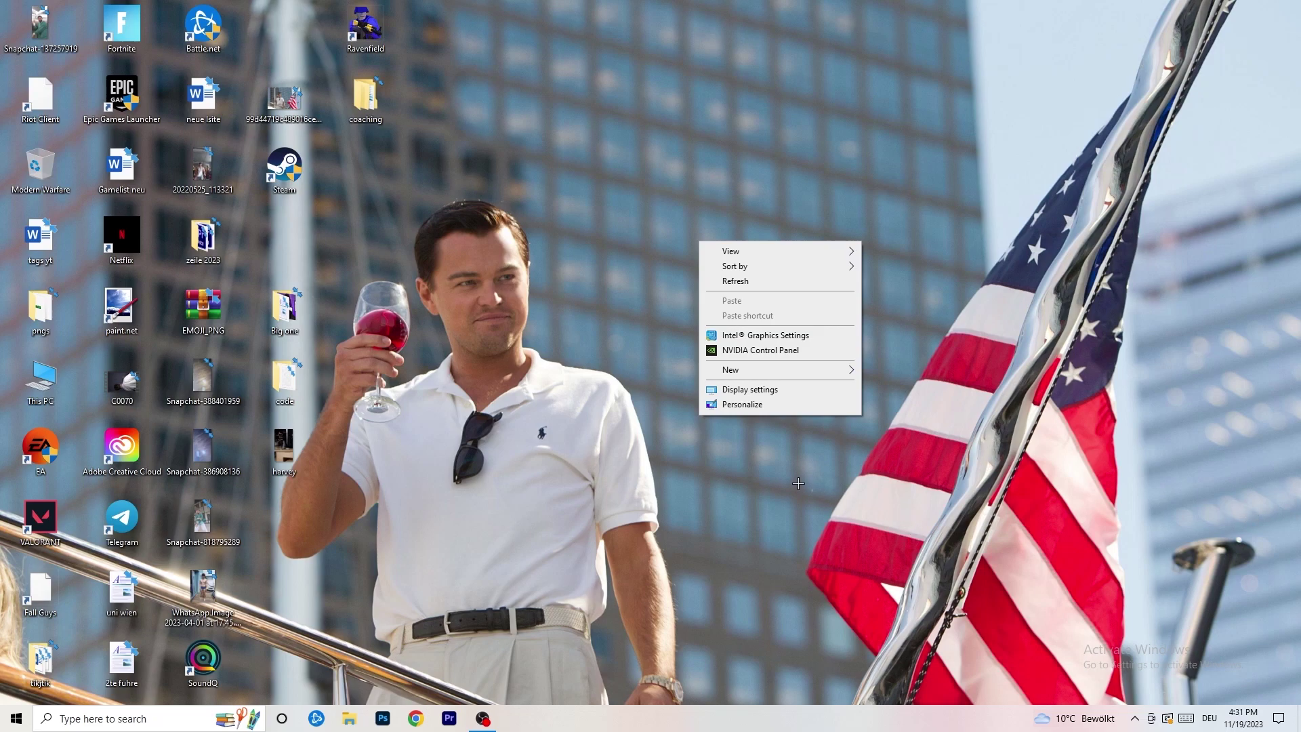
pyautogui.click(745, 351)
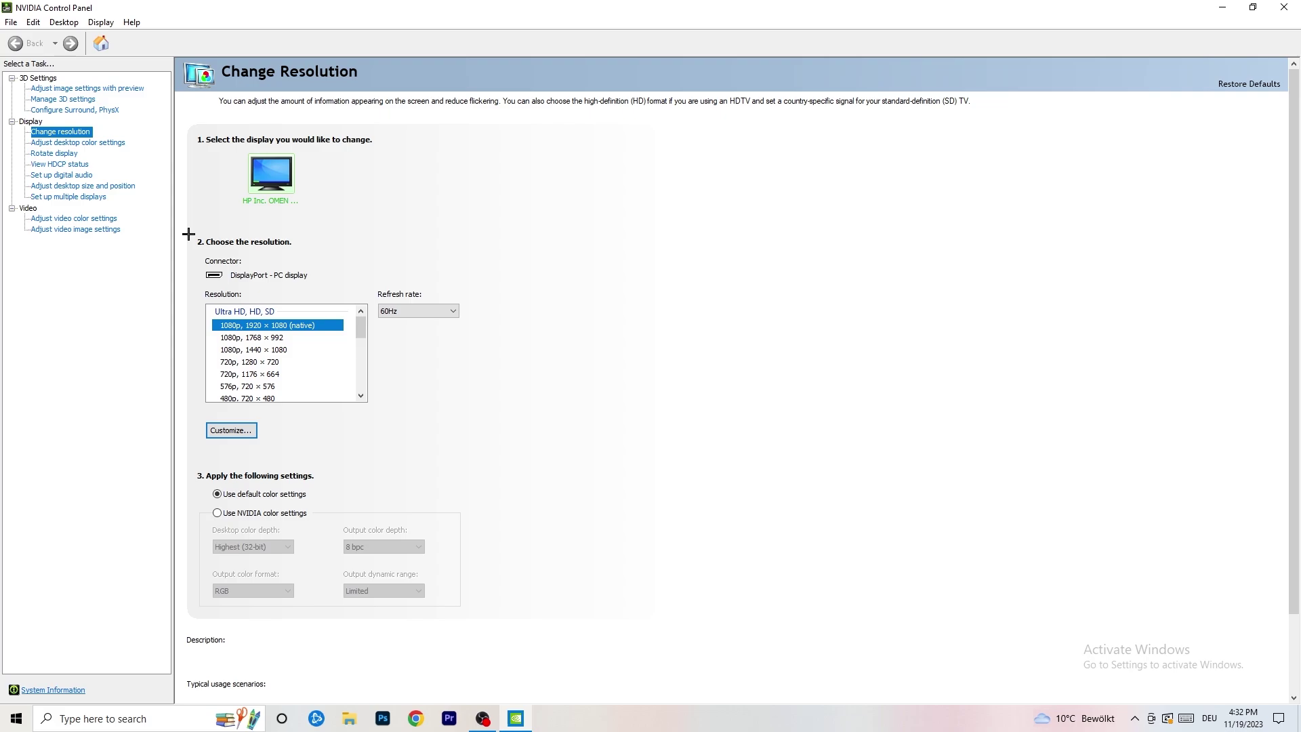
pyautogui.click(245, 430)
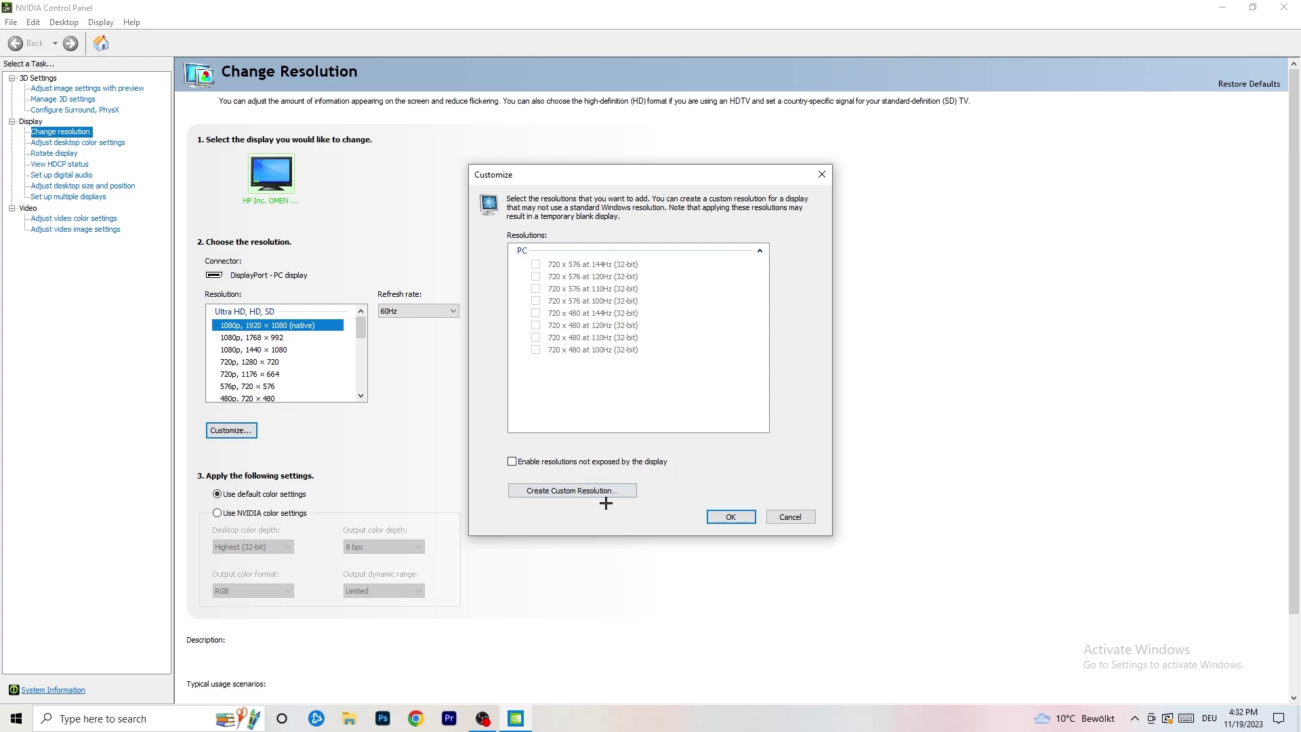
pyautogui.click(593, 488)
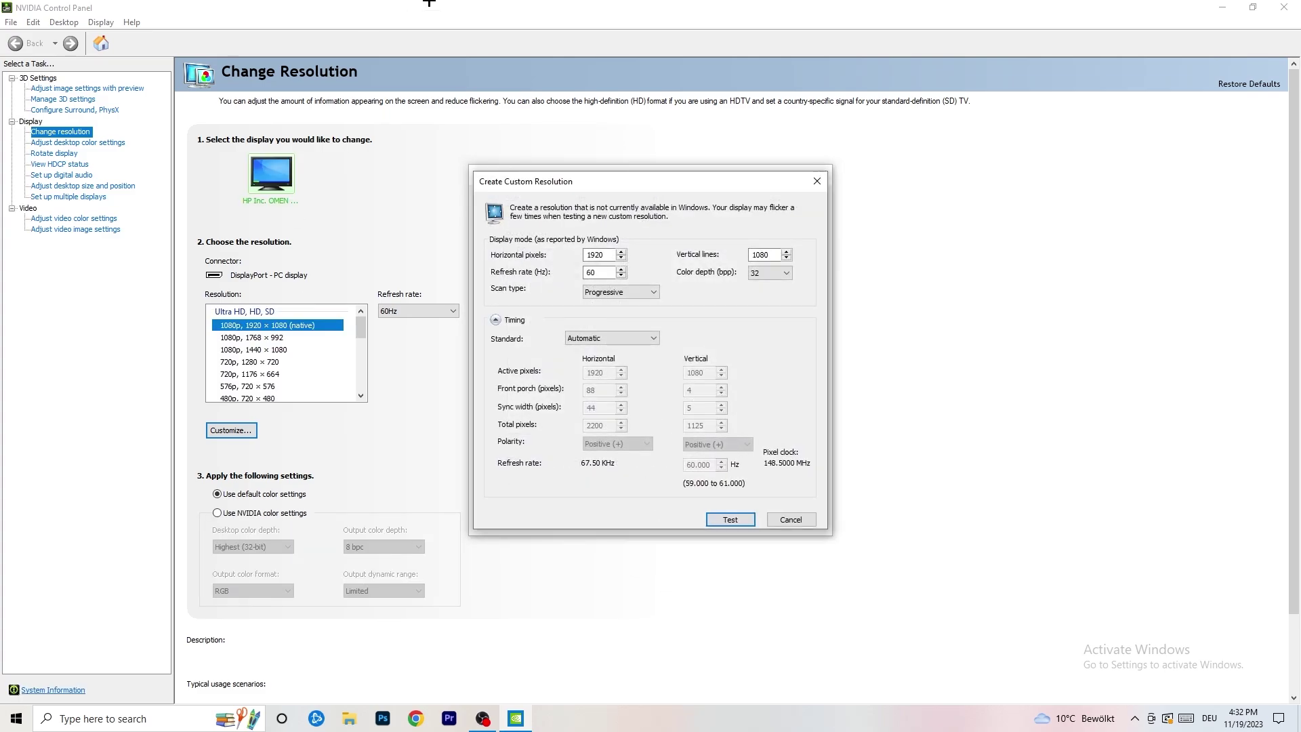
# Set the custom resolution to 1440 horizontal pixels by 1040 vertical lines with progressive scan
pyautogui.moveTo(610, 255); pyautogui.dragTo(577, 251)
pyautogui.write('1440')
pyautogui.doubleClick(769, 255)
pyautogui.write('1040')
pyautogui.click(643, 293)
pyautogui.click(705, 291)
# Set the custom resolution's timing standard to CVT reduced blank
pyautogui.click(629, 338)
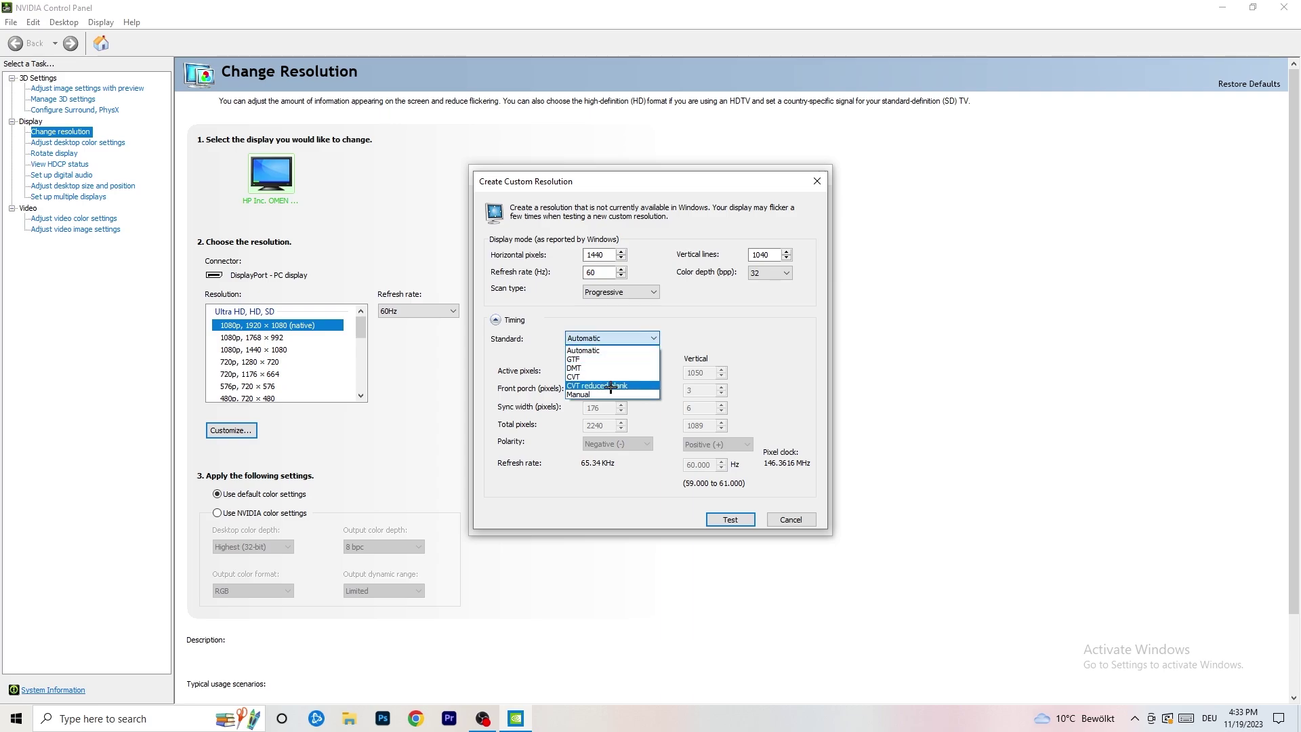
pyautogui.click(607, 337)
pyautogui.click(607, 337)
pyautogui.click(749, 324)
pyautogui.click(607, 337)
pyautogui.click(613, 385)
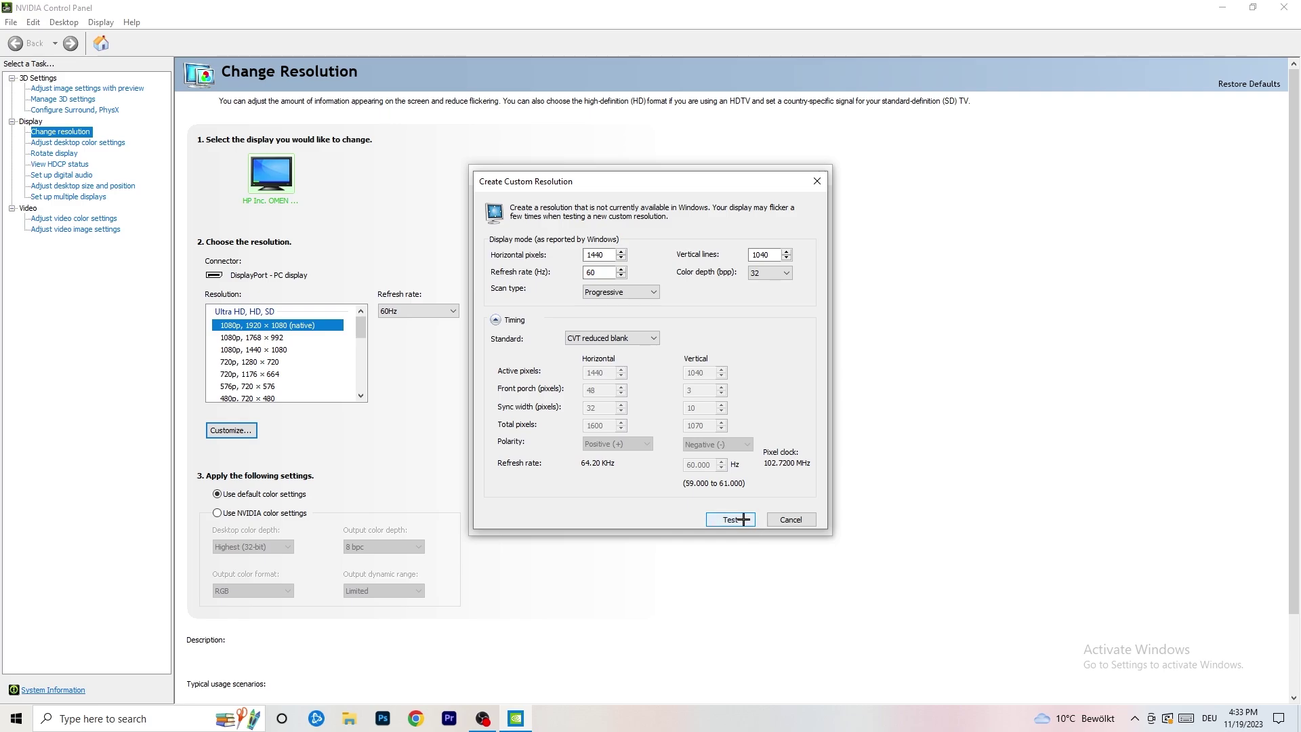
# Discard the custom resolution and close the NVIDIA Control Panel
pyautogui.click(822, 179)
pyautogui.click(816, 176)
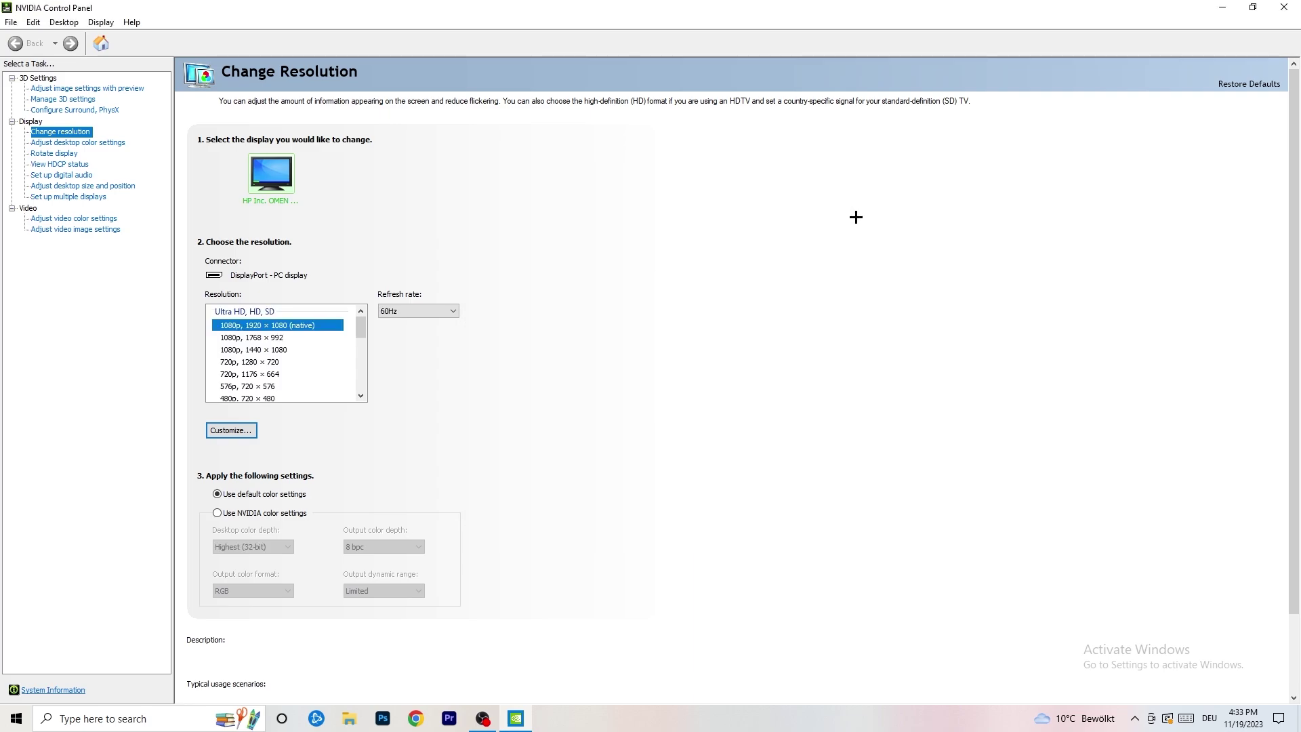
pyautogui.click(1284, 7)
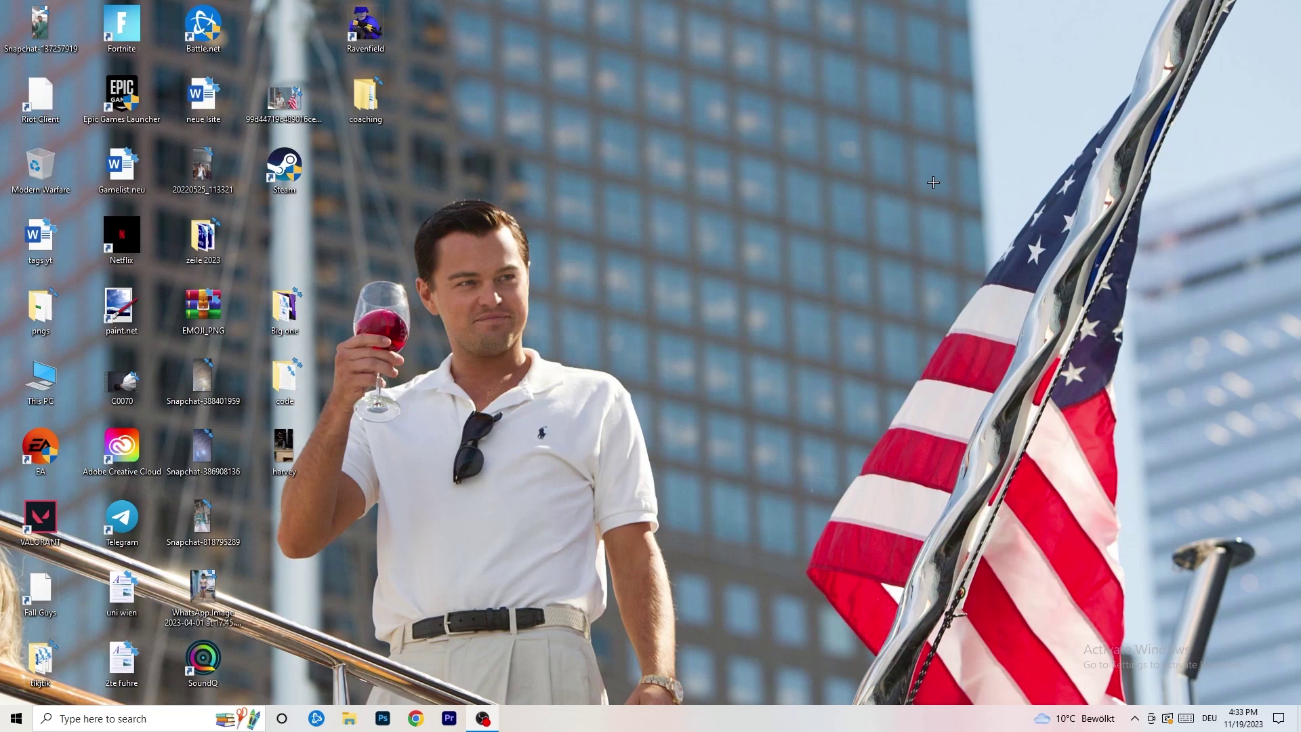
# Open the Windows display settings and review the color profile and the scaling options for text and apps
pyautogui.click(15, 717)
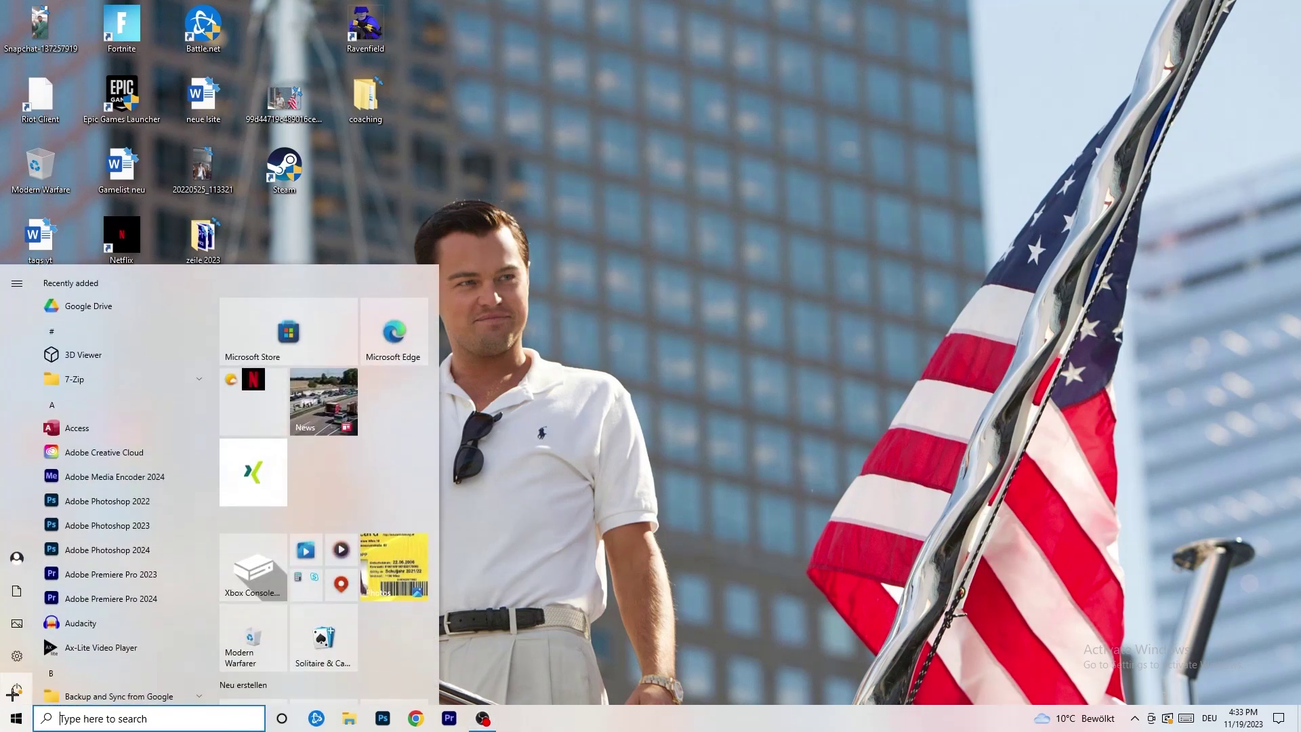
pyautogui.click(17, 656)
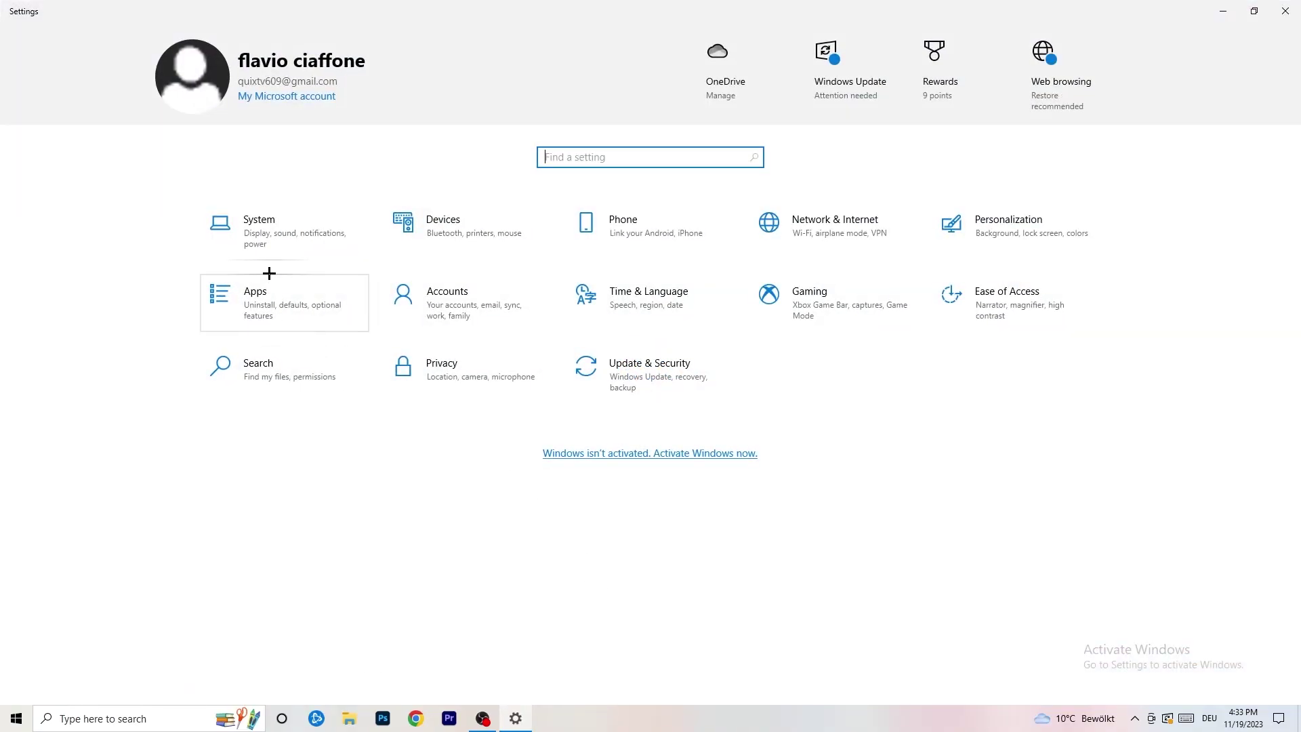
pyautogui.click(283, 245)
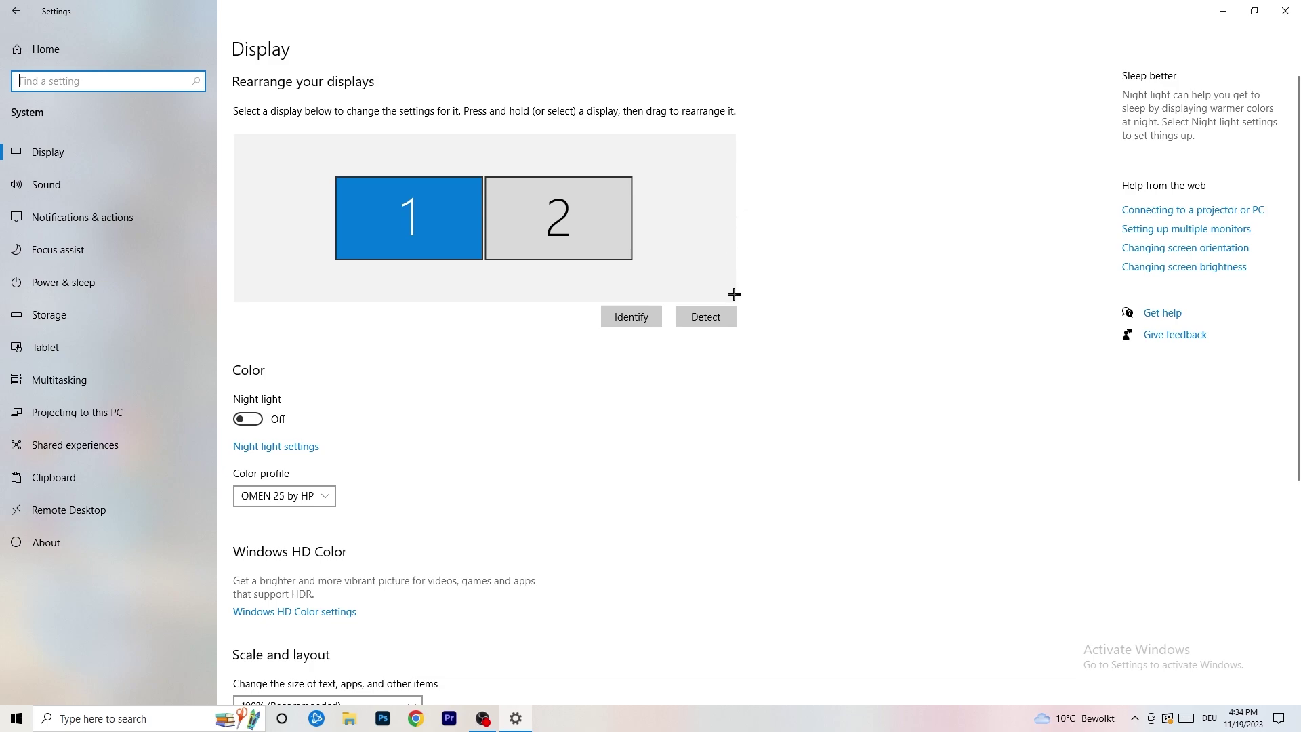
pyautogui.scroll(-5, 437, 339)
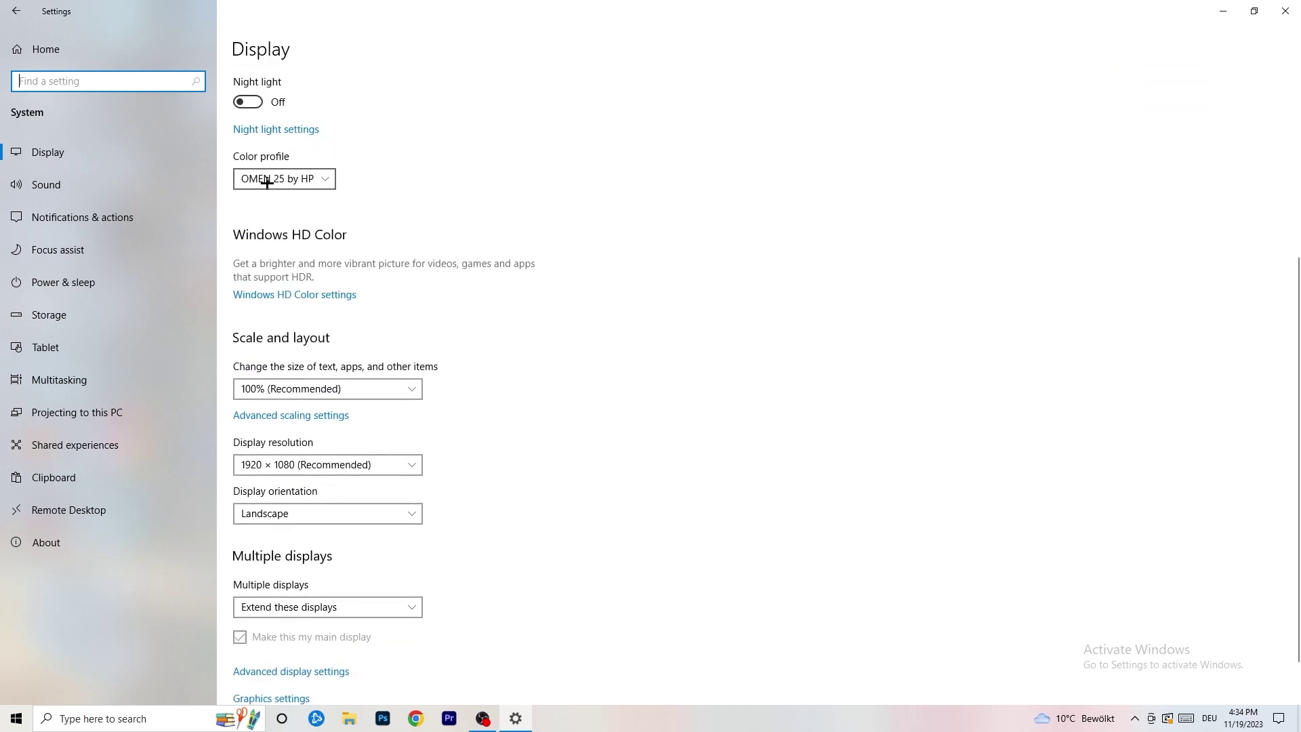
pyautogui.click(302, 179)
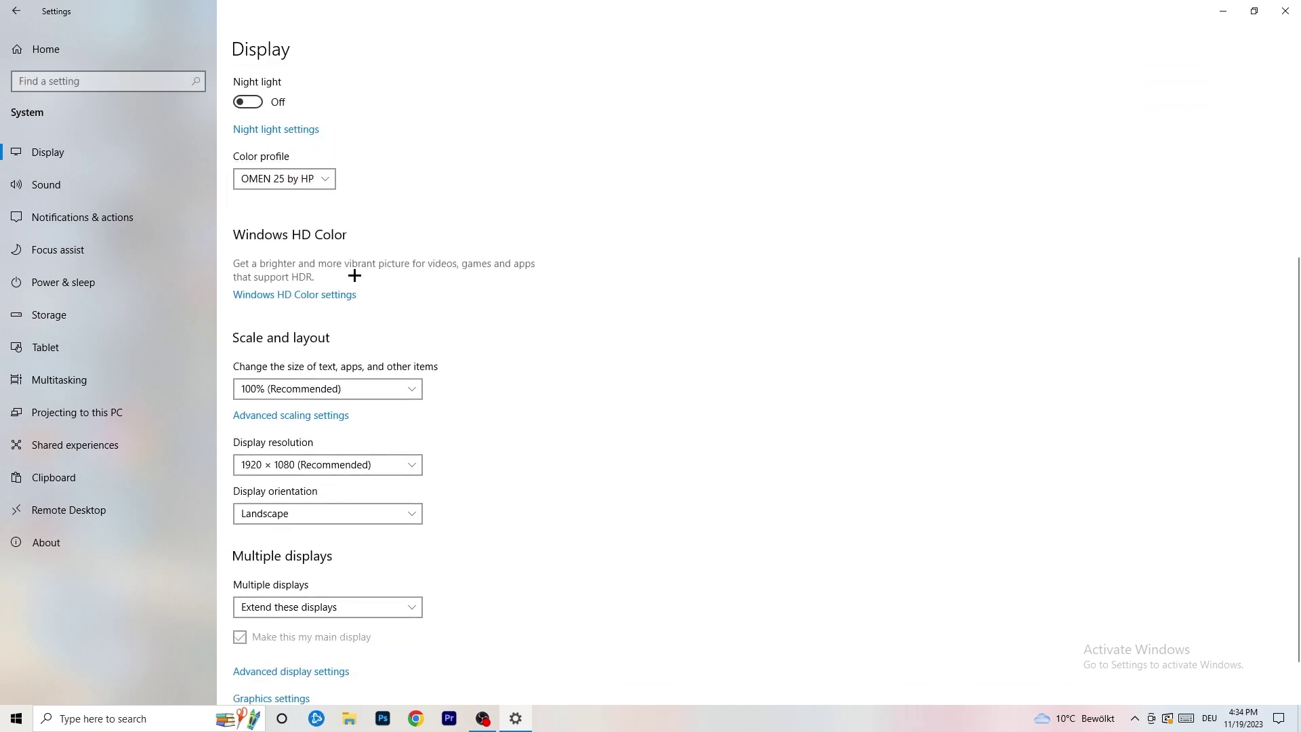
pyautogui.scroll(-1, 313, 311)
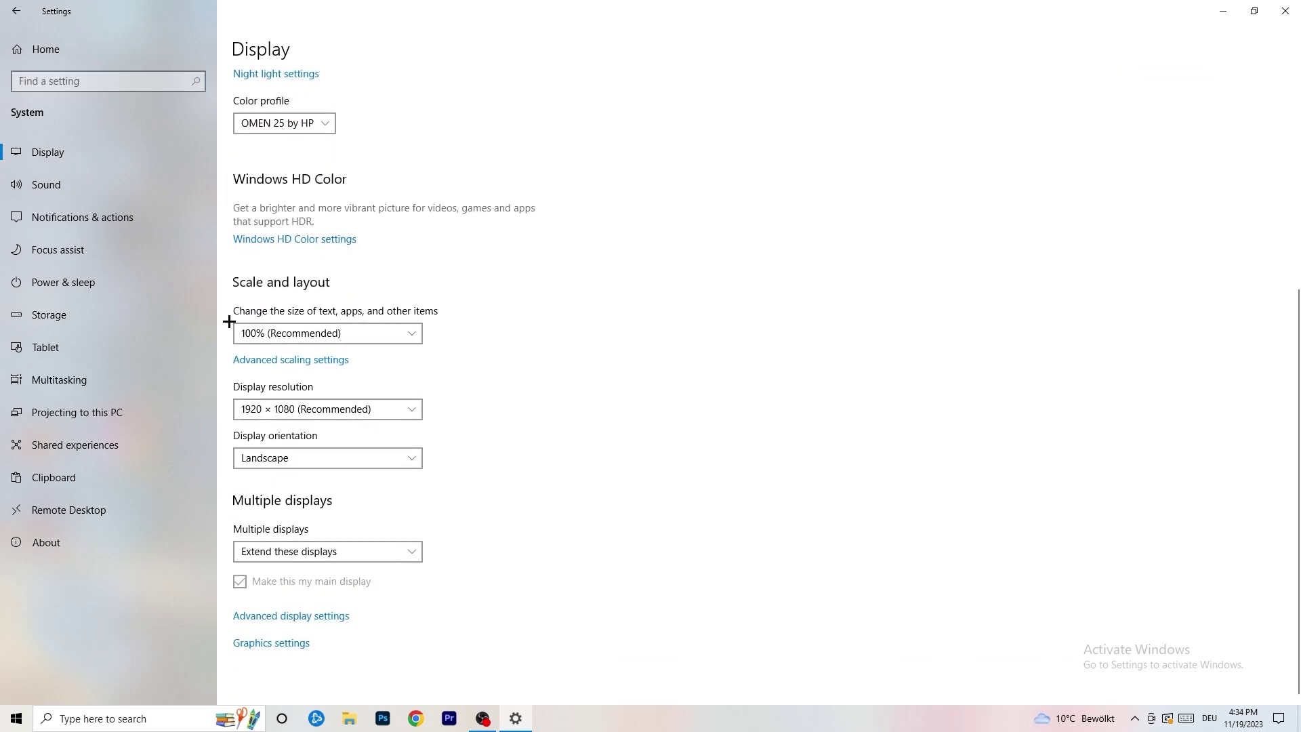
pyautogui.click(415, 333)
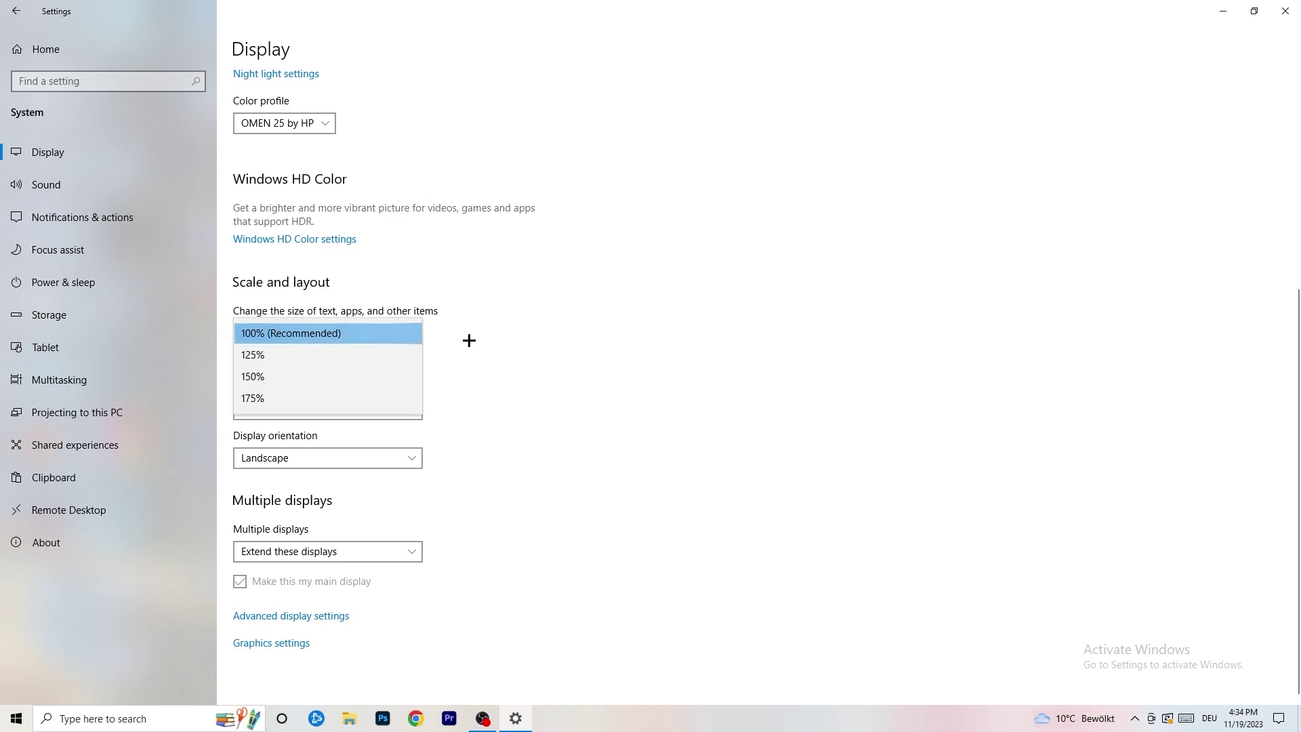
pyautogui.click(637, 318)
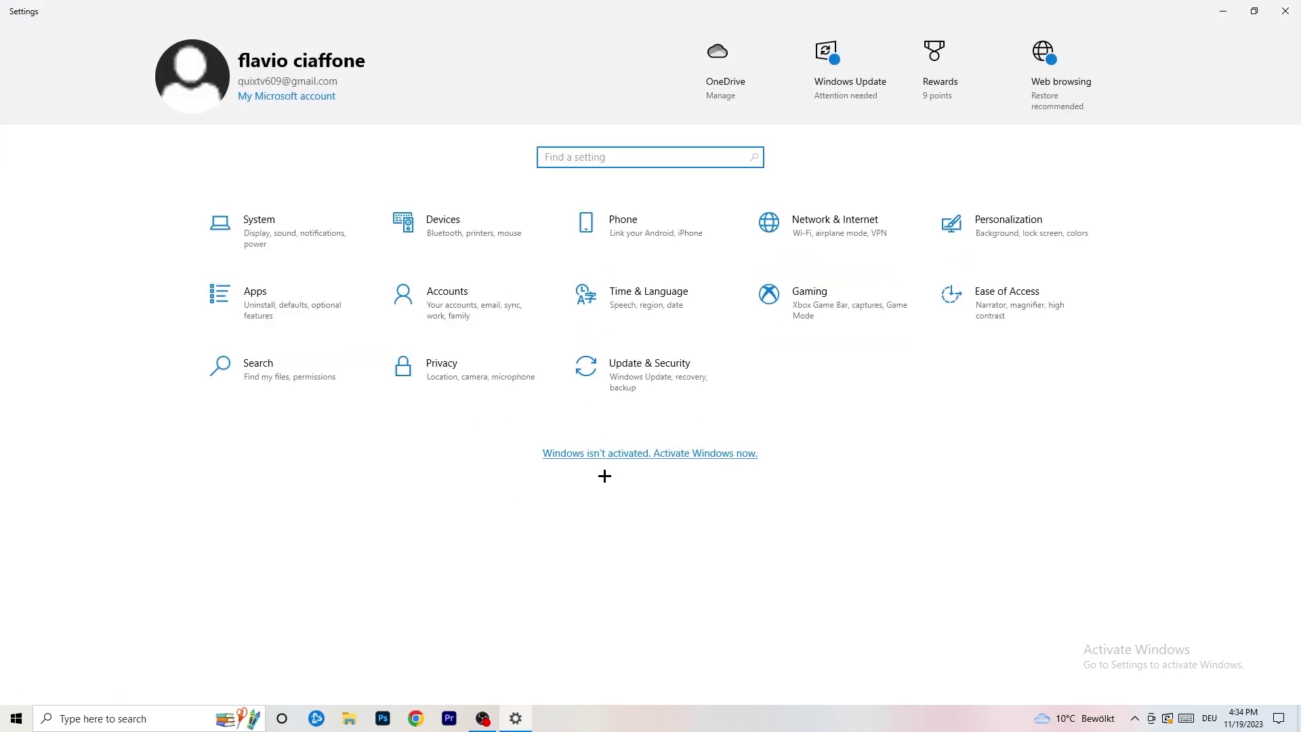
# Check the Game Mode setting in the Windows gaming settings and close Settings
pyautogui.click(835, 305)
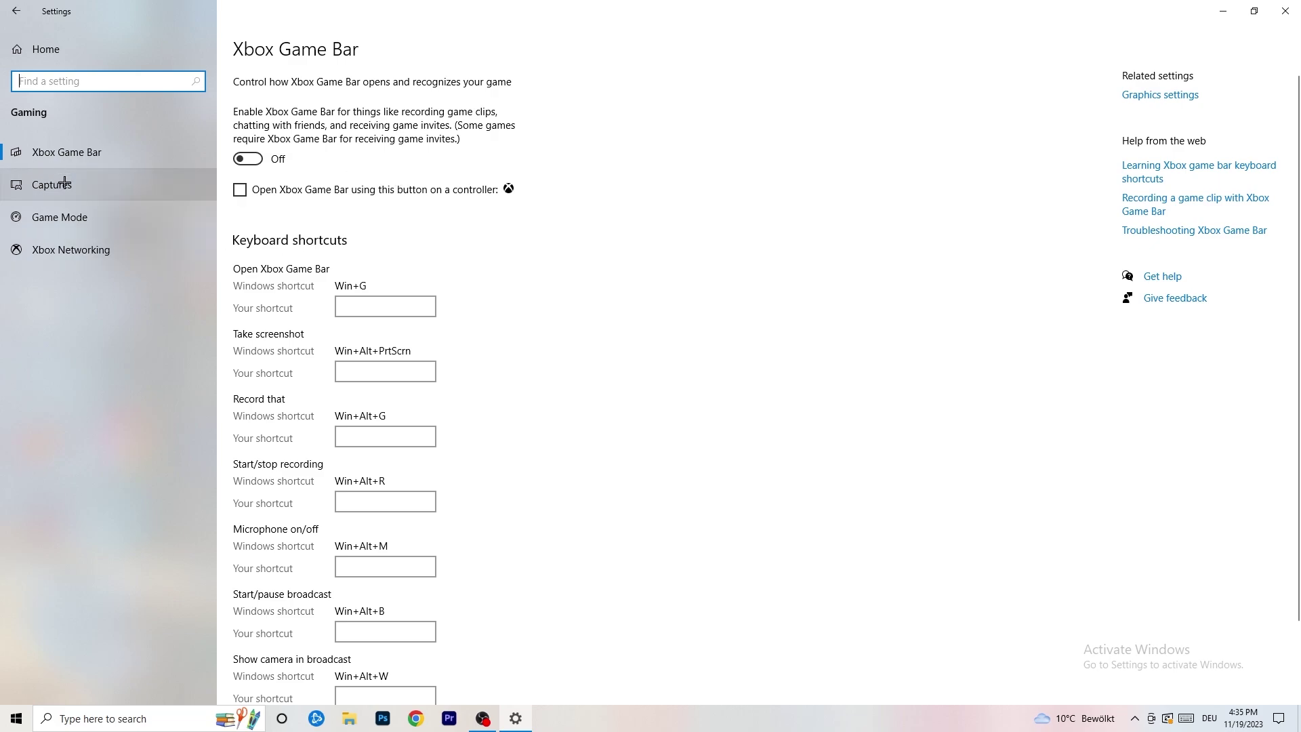
pyautogui.click(64, 215)
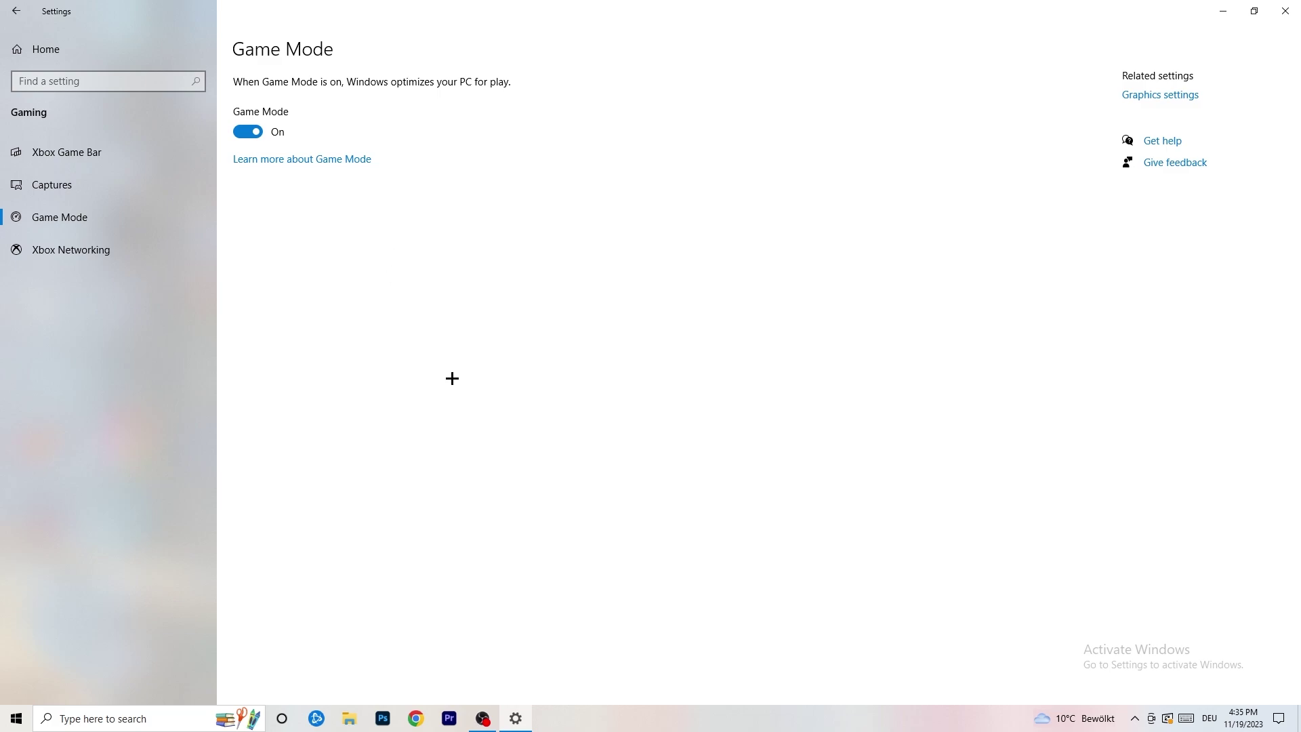
pyautogui.click(1286, 11)
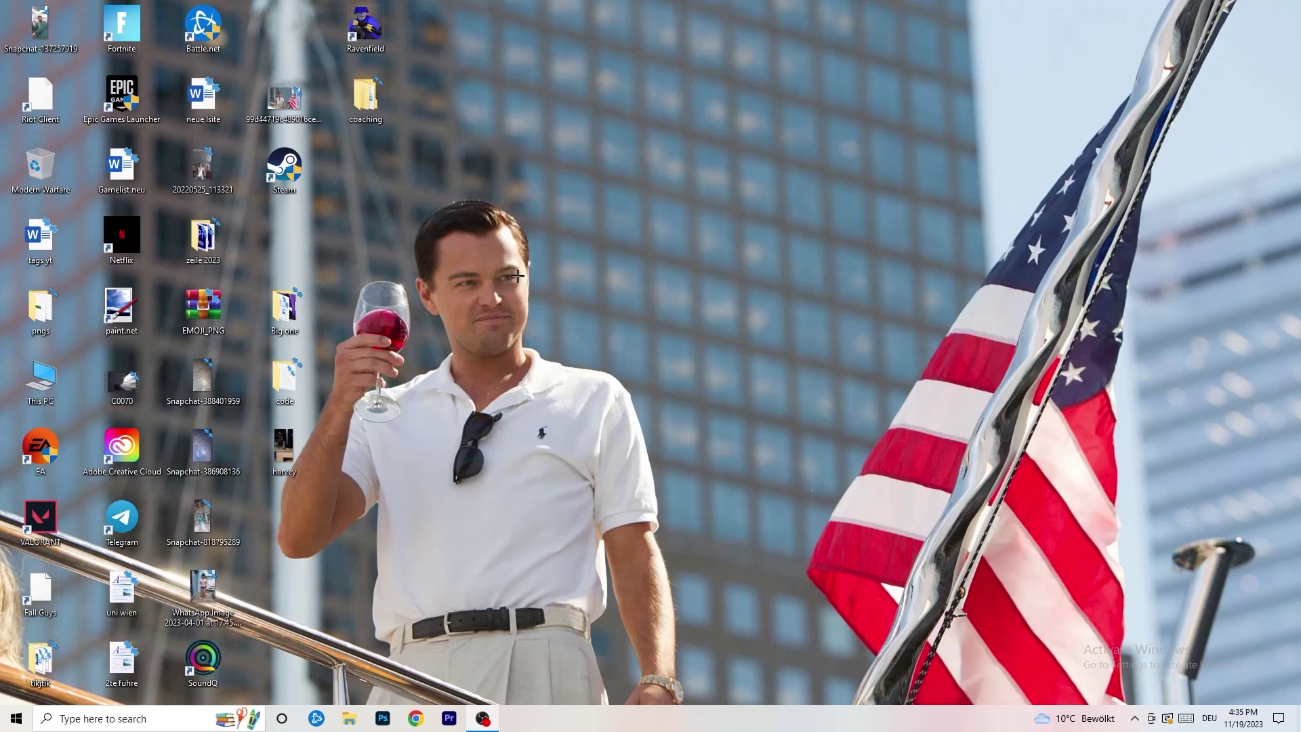
# Move the Steam shortcut to a free area of the desktop and open its compatibility properties
pyautogui.moveTo(255, 160); pyautogui.dragTo(662, 232)
pyautogui.rightClick(696, 236)
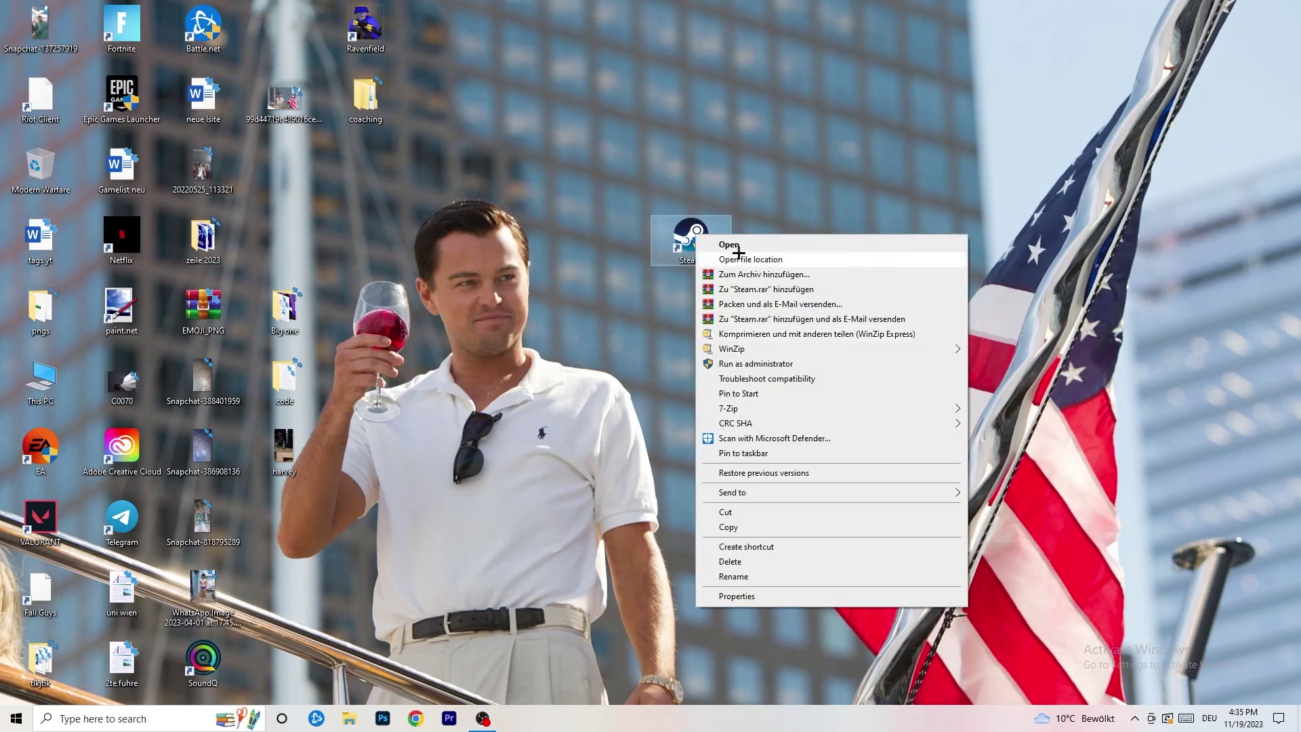
pyautogui.click(783, 597)
pyautogui.moveTo(772, 245); pyautogui.dragTo(561, 131)
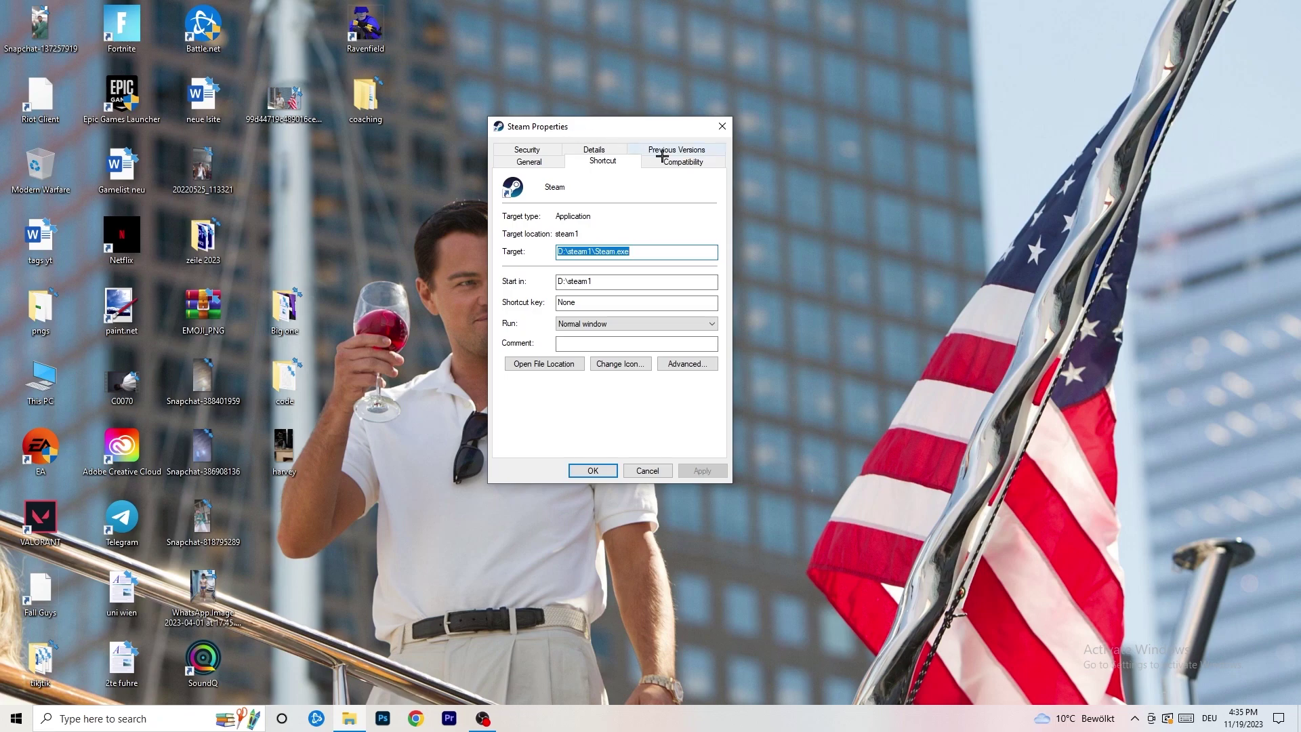
pyautogui.click(698, 164)
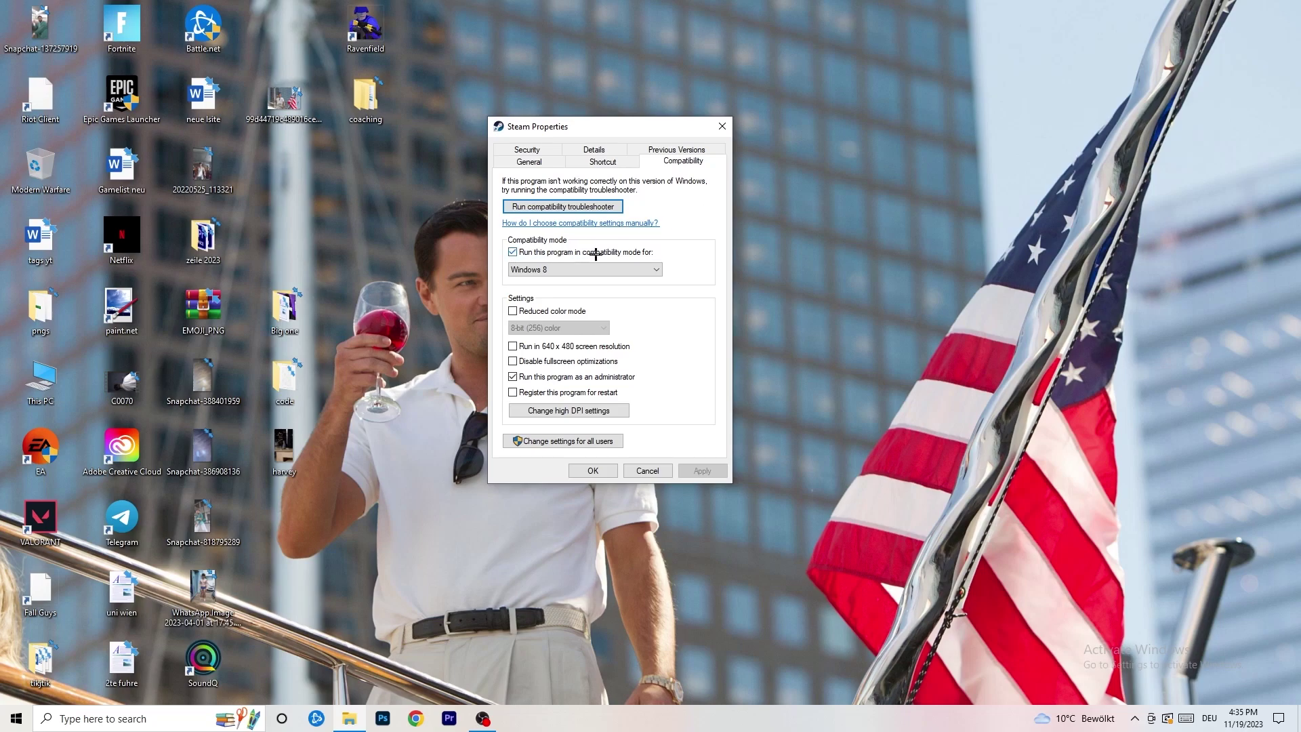
# Review the Windows versions offered for Steam's compatibility mode and confirm the properties with Windows 8 selected
pyautogui.click(611, 268)
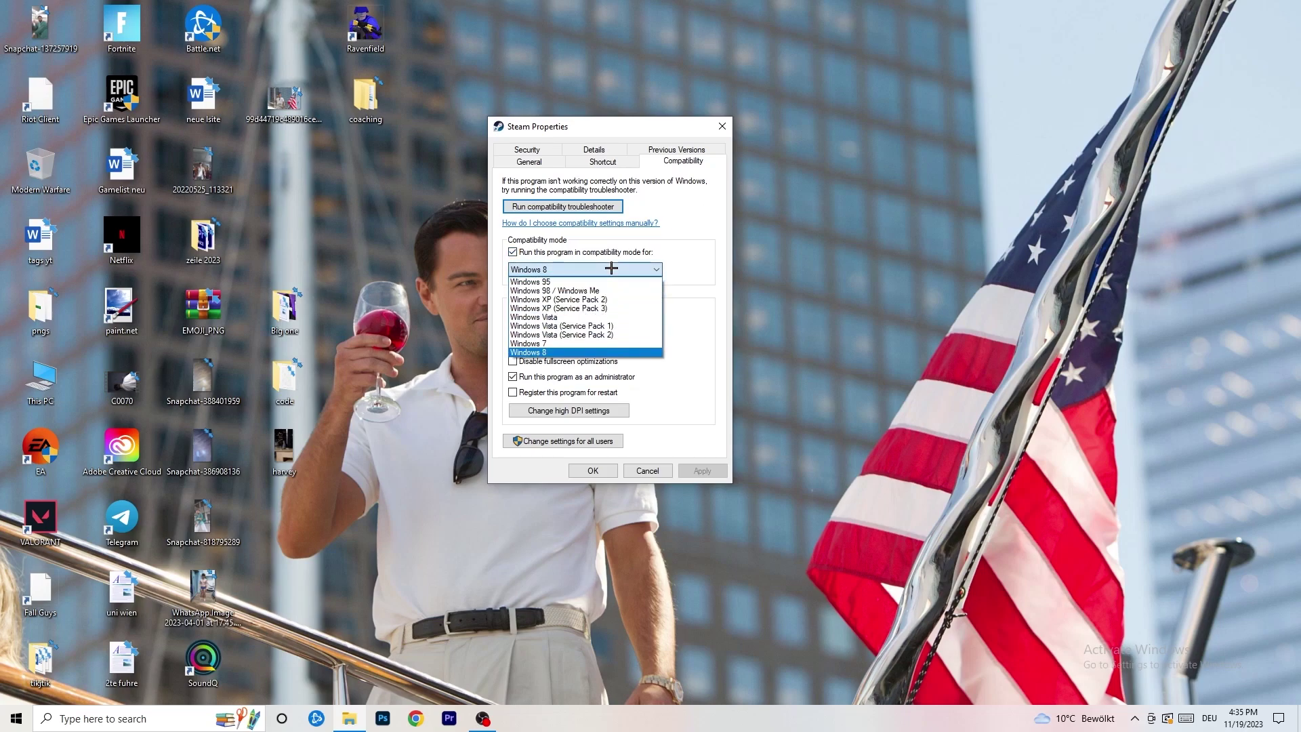
pyautogui.click(722, 259)
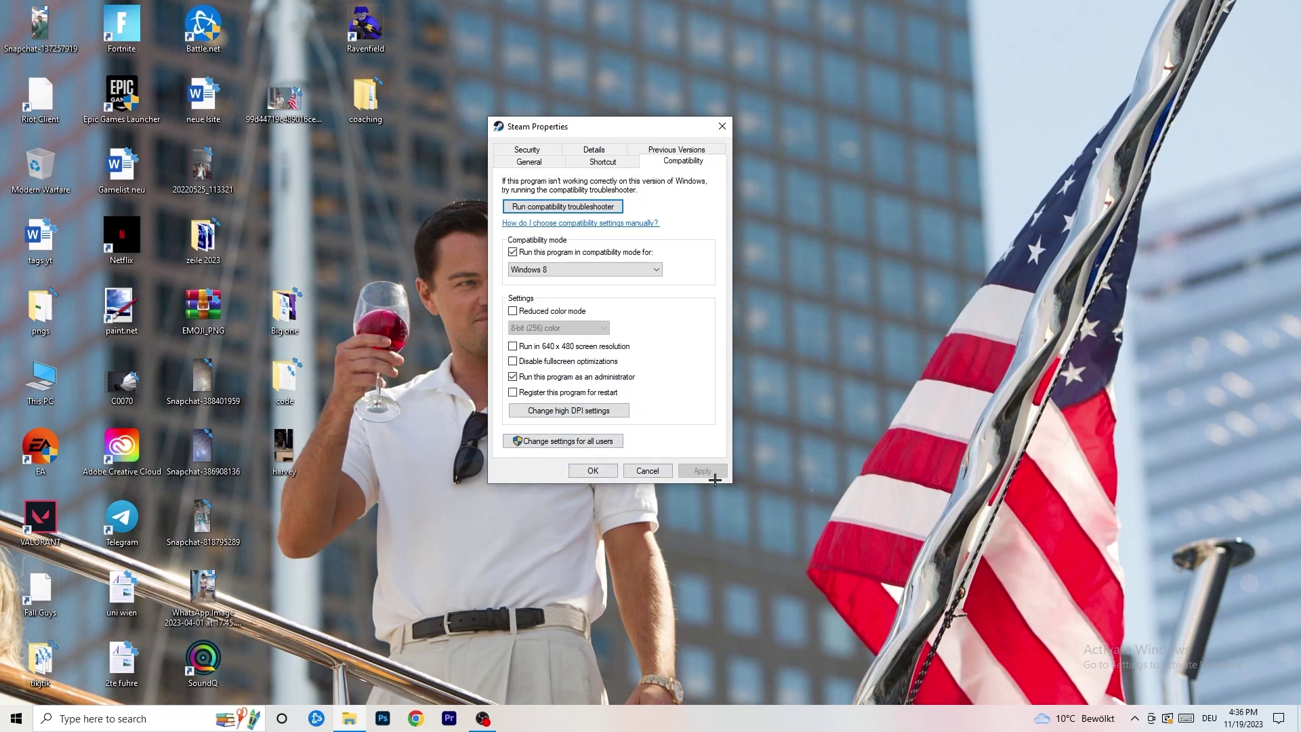
pyautogui.click(593, 470)
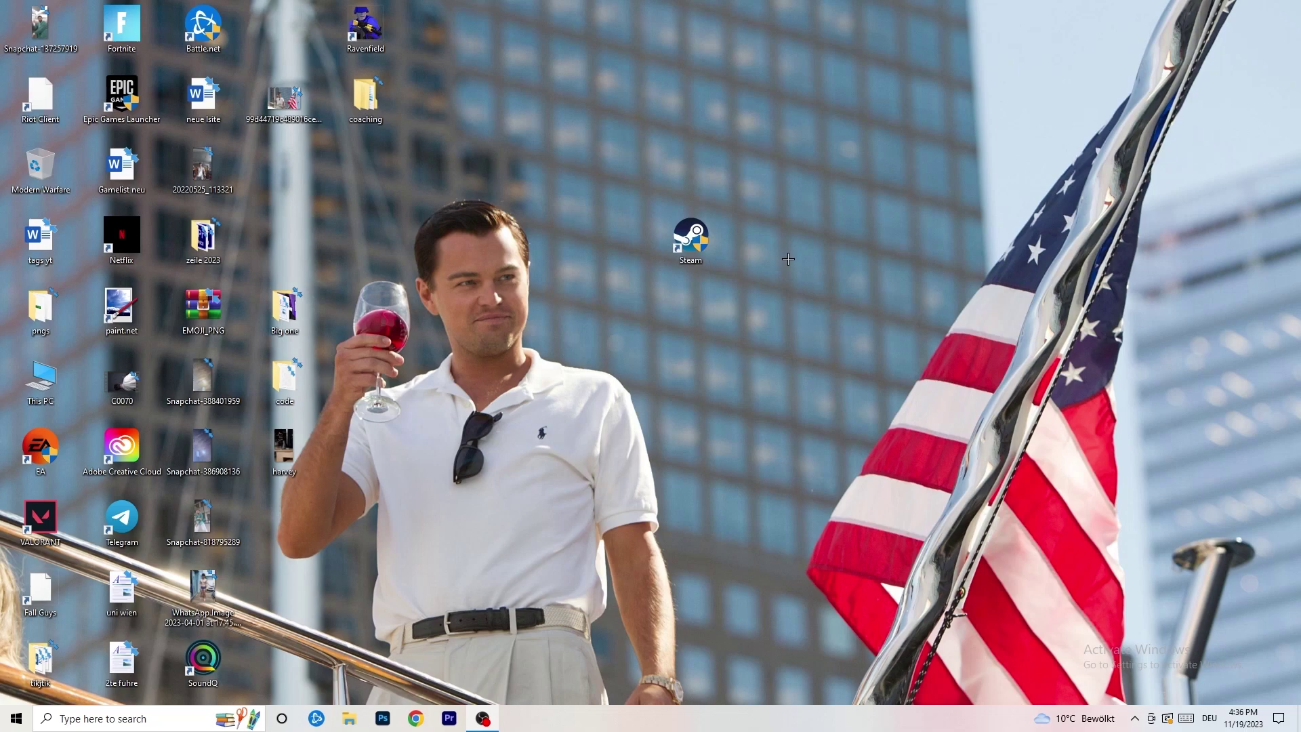
# Check the Steam shortcut's compatibility properties again and return the shortcut to its original place among the desktop icons
pyautogui.moveTo(691, 241); pyautogui.dragTo(613, 257)
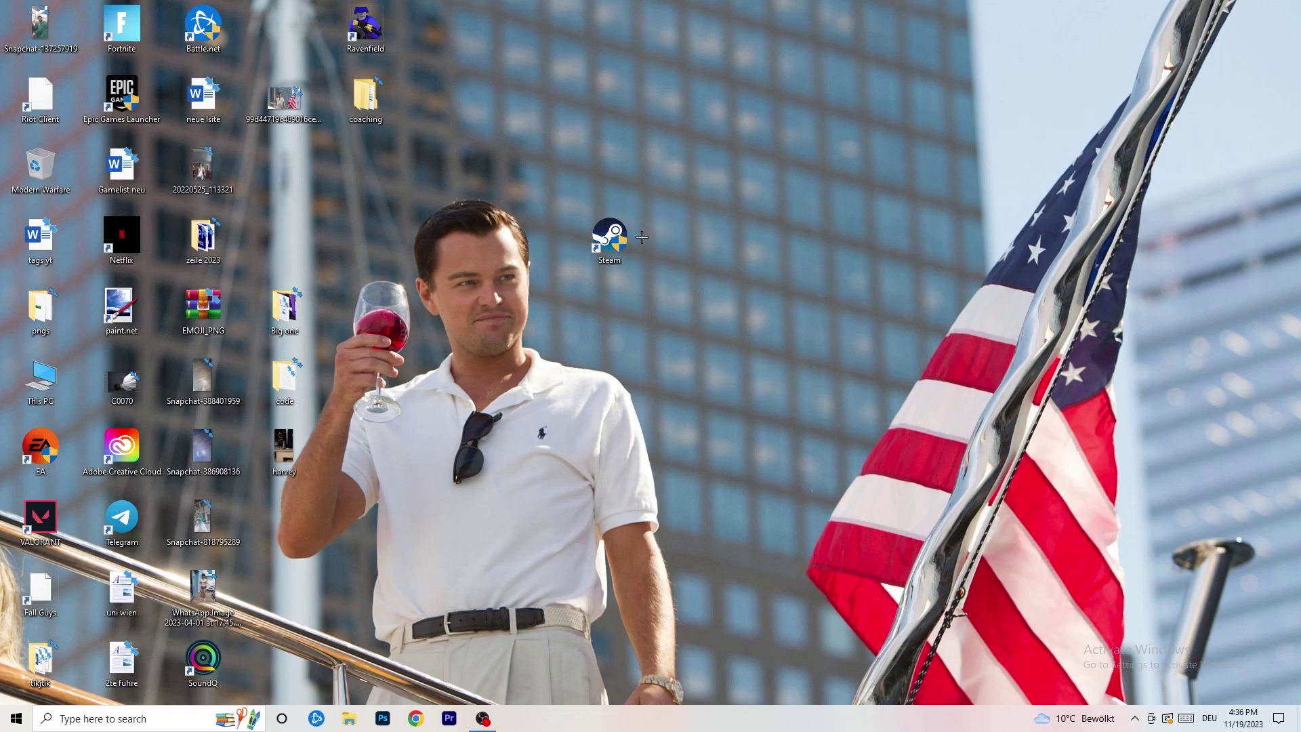
pyautogui.moveTo(624, 240); pyautogui.dragTo(467, 234)
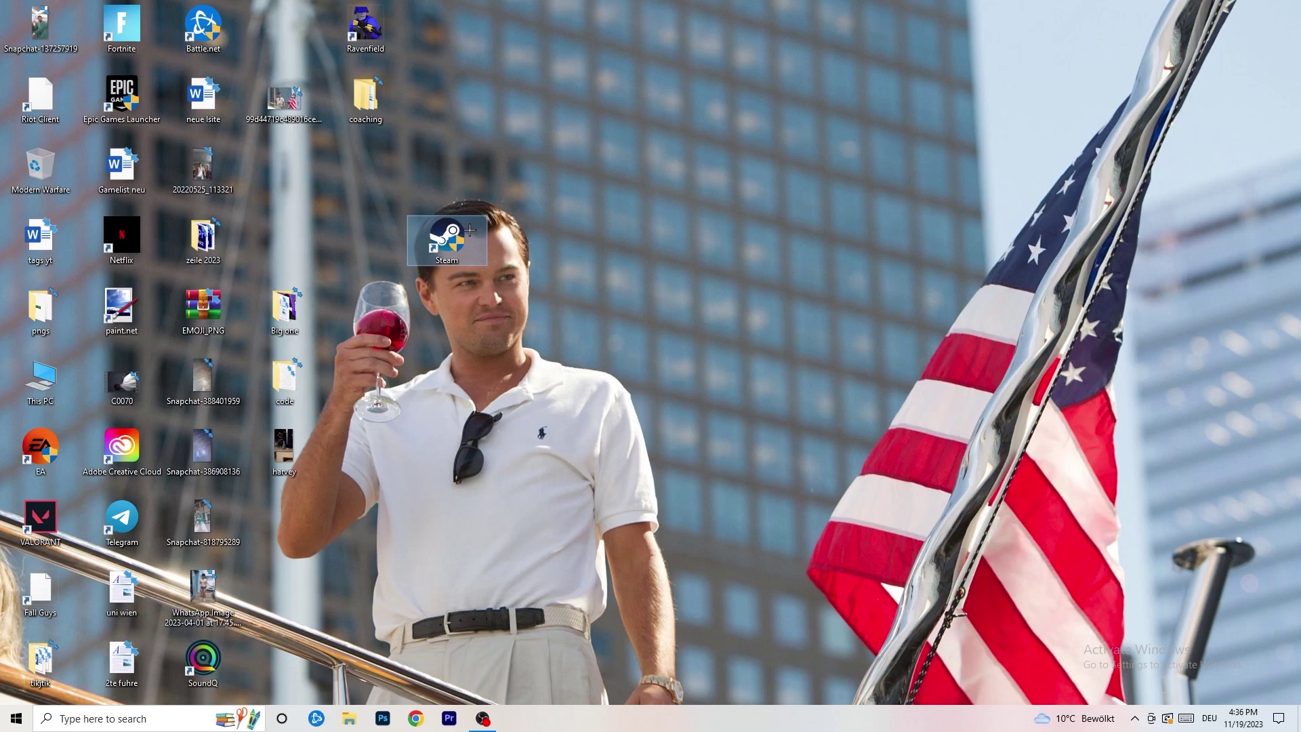
pyautogui.rightClick(449, 234)
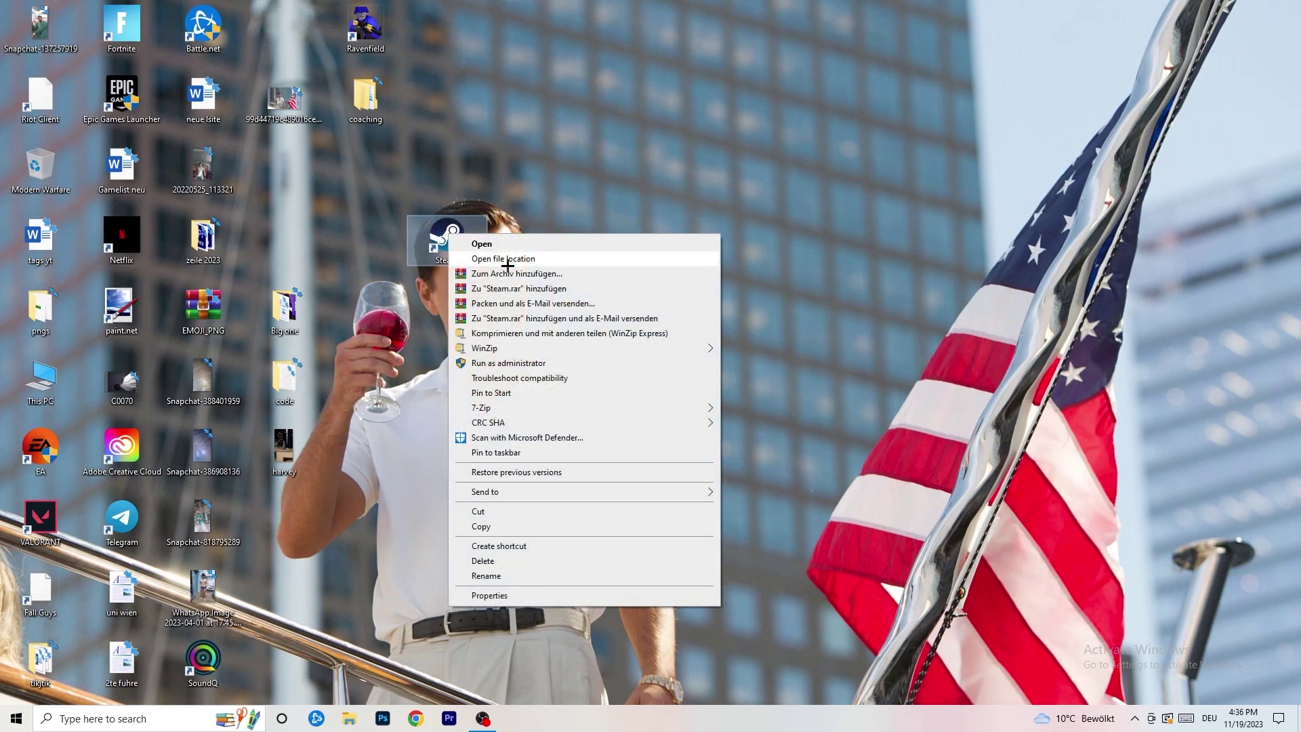
pyautogui.click(512, 597)
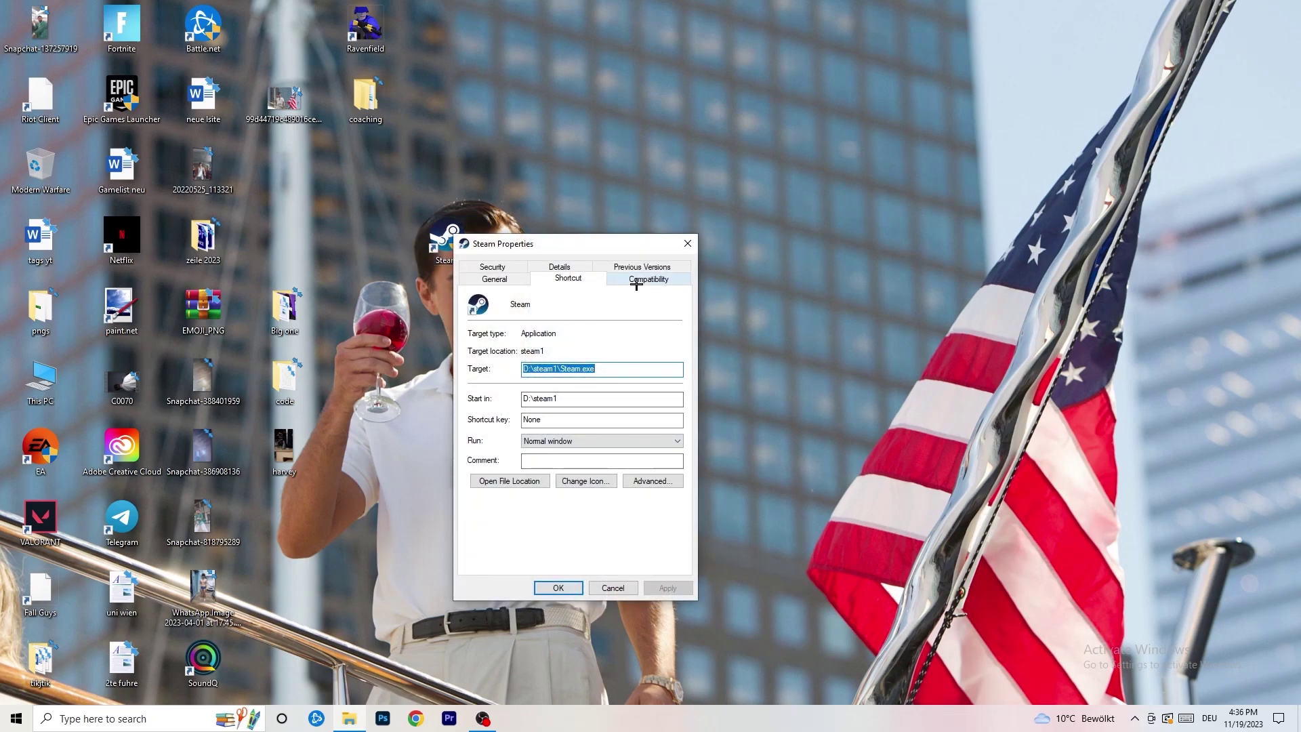
pyautogui.click(652, 279)
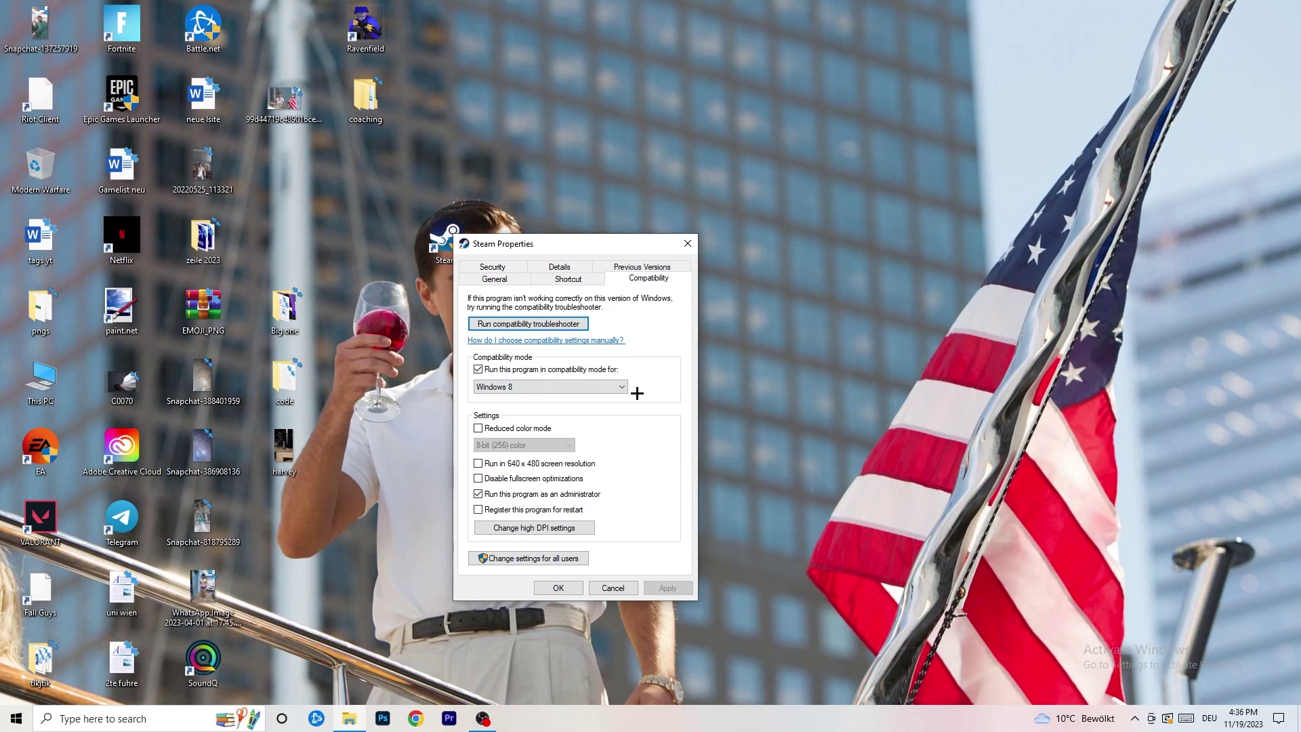
pyautogui.click(688, 243)
pyautogui.moveTo(444, 240); pyautogui.dragTo(284, 170)
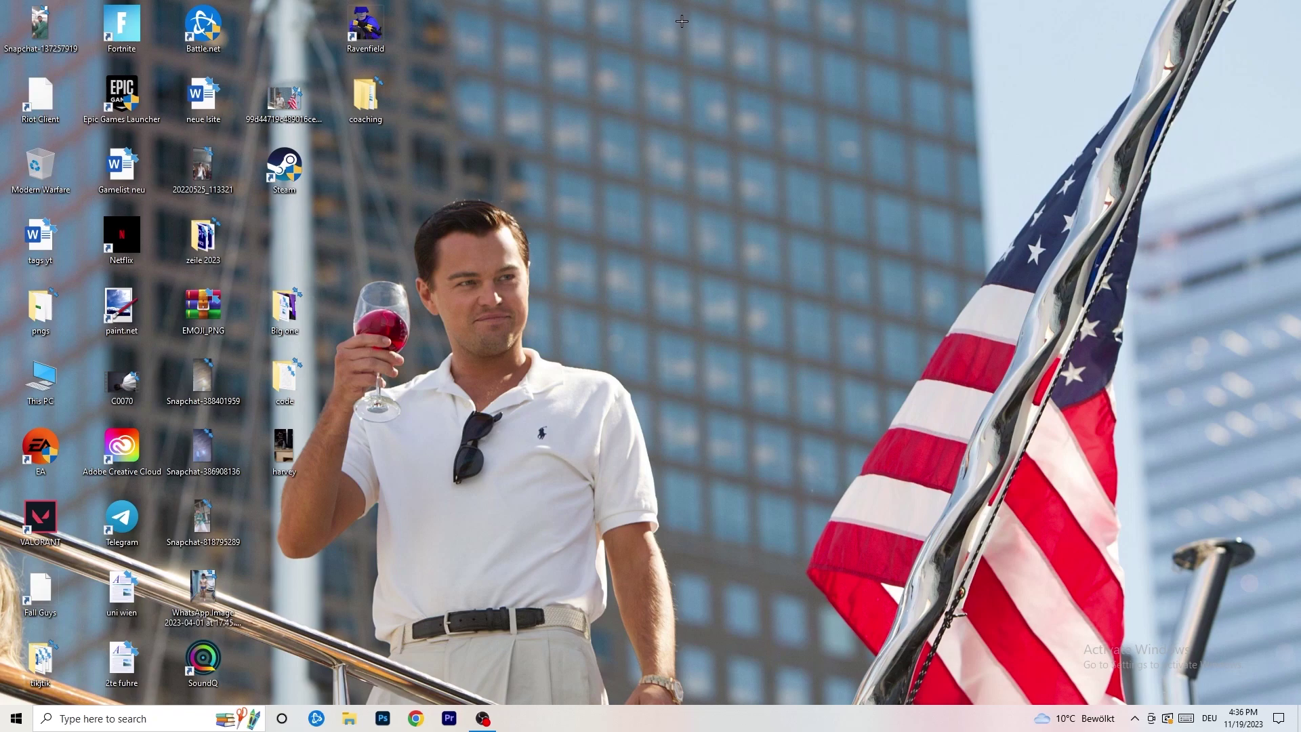
# Open Task Manager maximized and show the detailed list of running processes
pyautogui.moveTo(639, 715); pyautogui.dragTo(562, 426)
pyautogui.rightClick(693, 725)
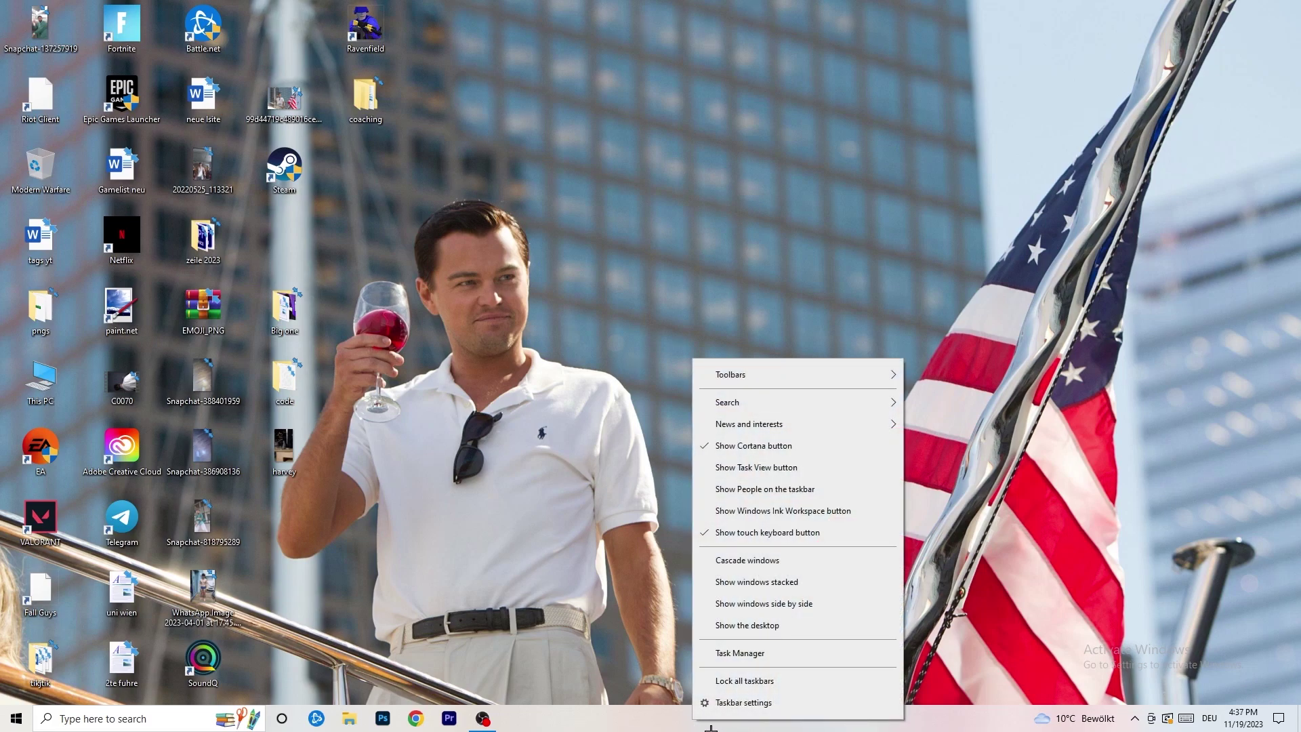
pyautogui.click(745, 653)
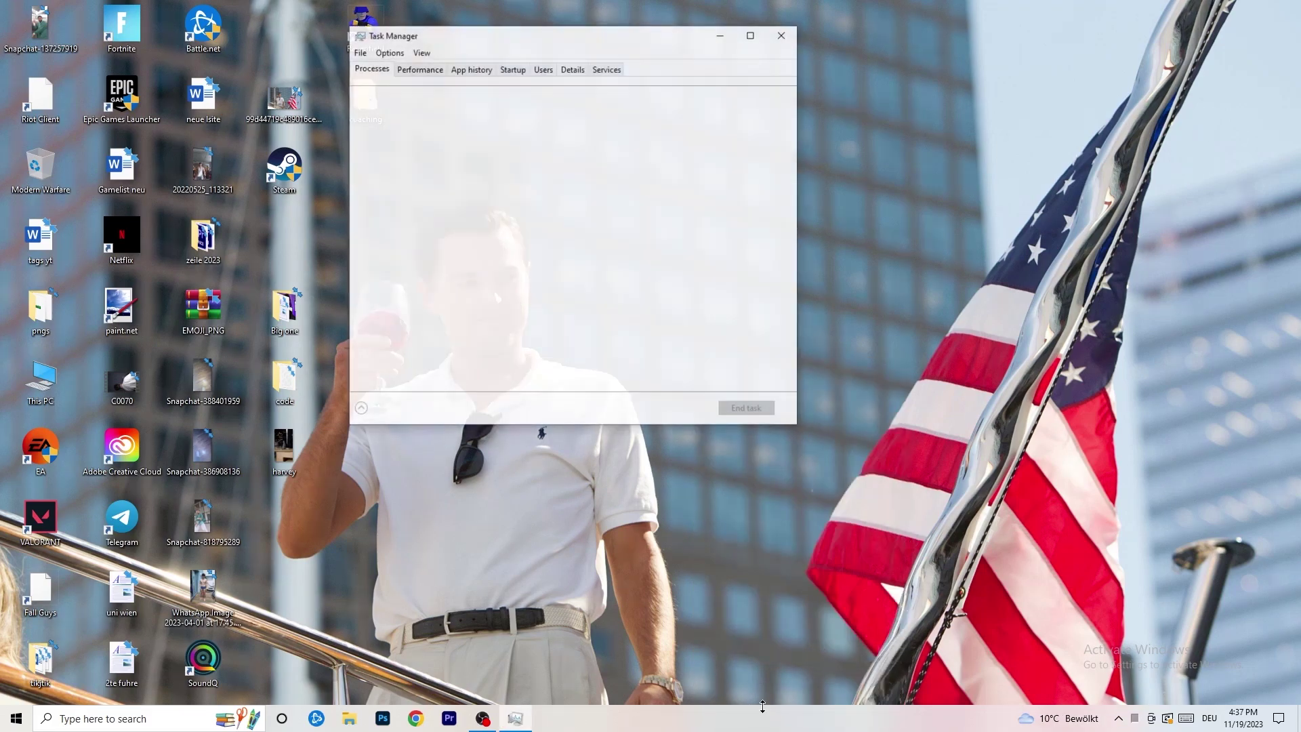
pyautogui.click(751, 36)
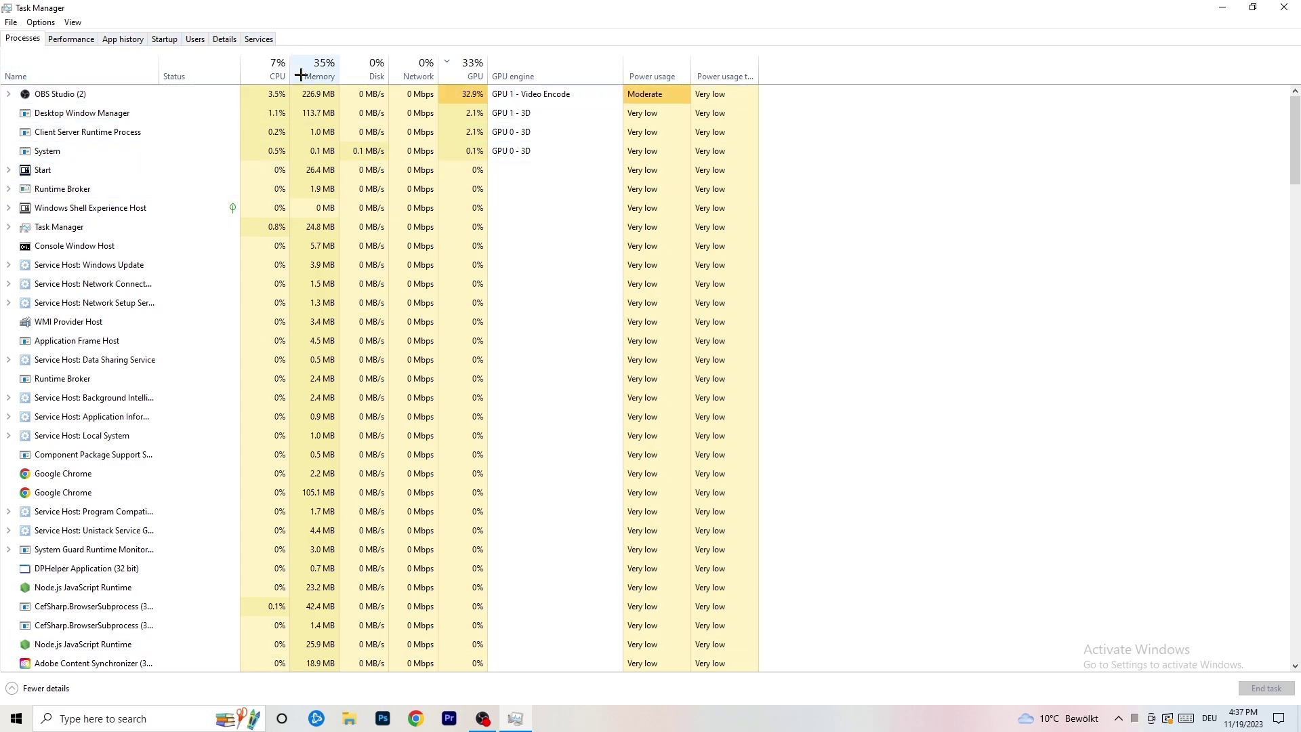
pyautogui.click(225, 39)
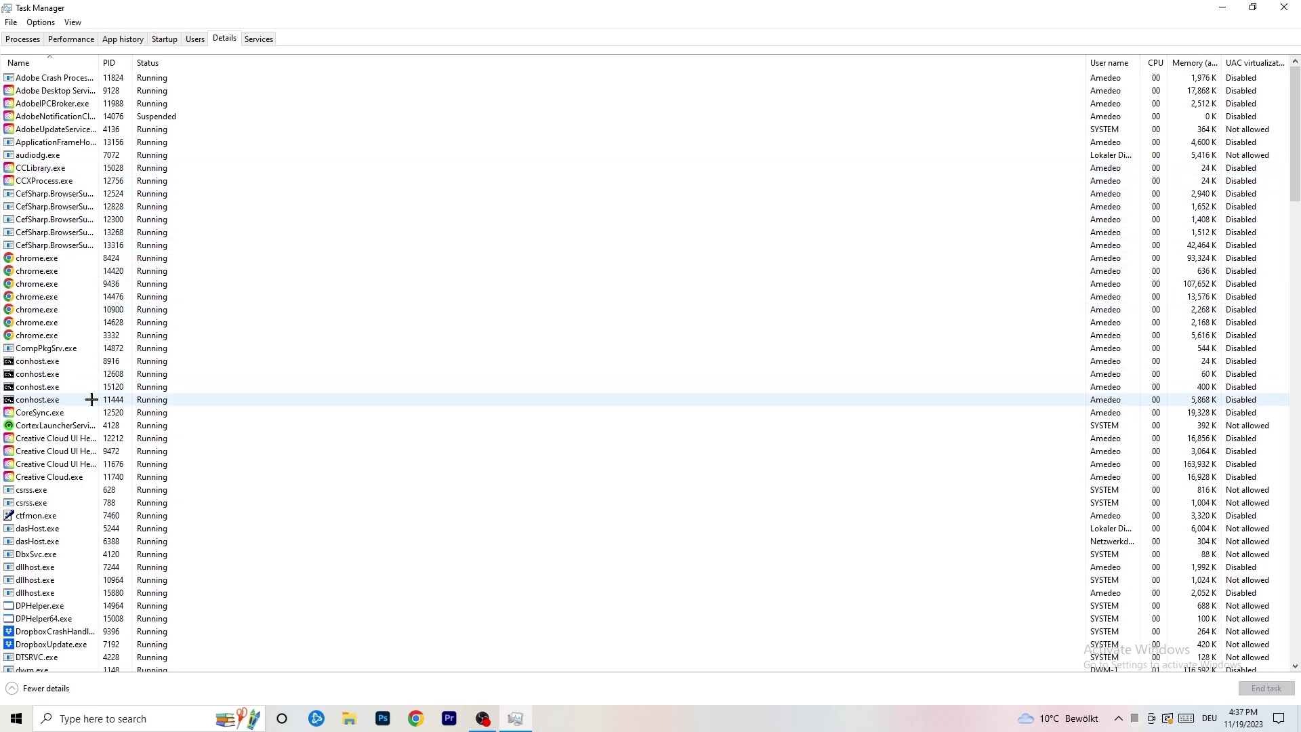
# Show the priority choices for the Creative Cloud UI process with PID 9472
pyautogui.rightClick(39, 450)
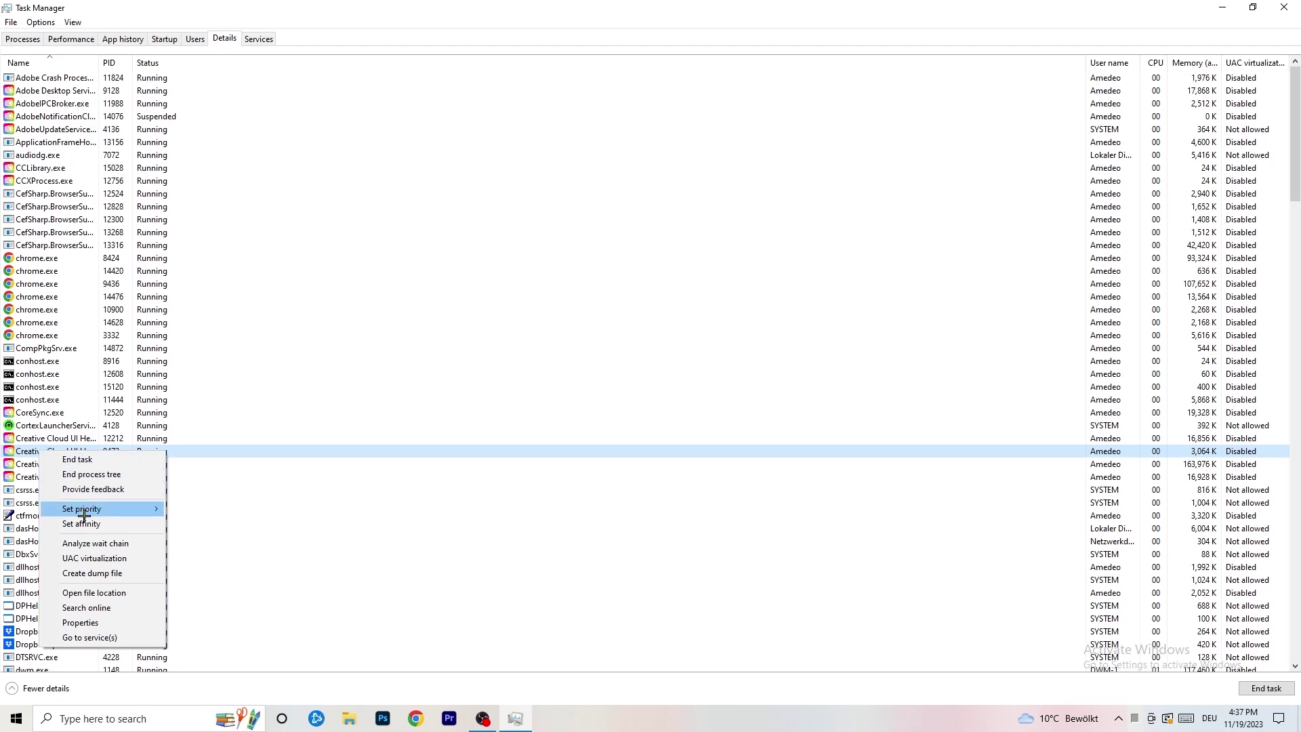
pyautogui.moveTo(82, 510)
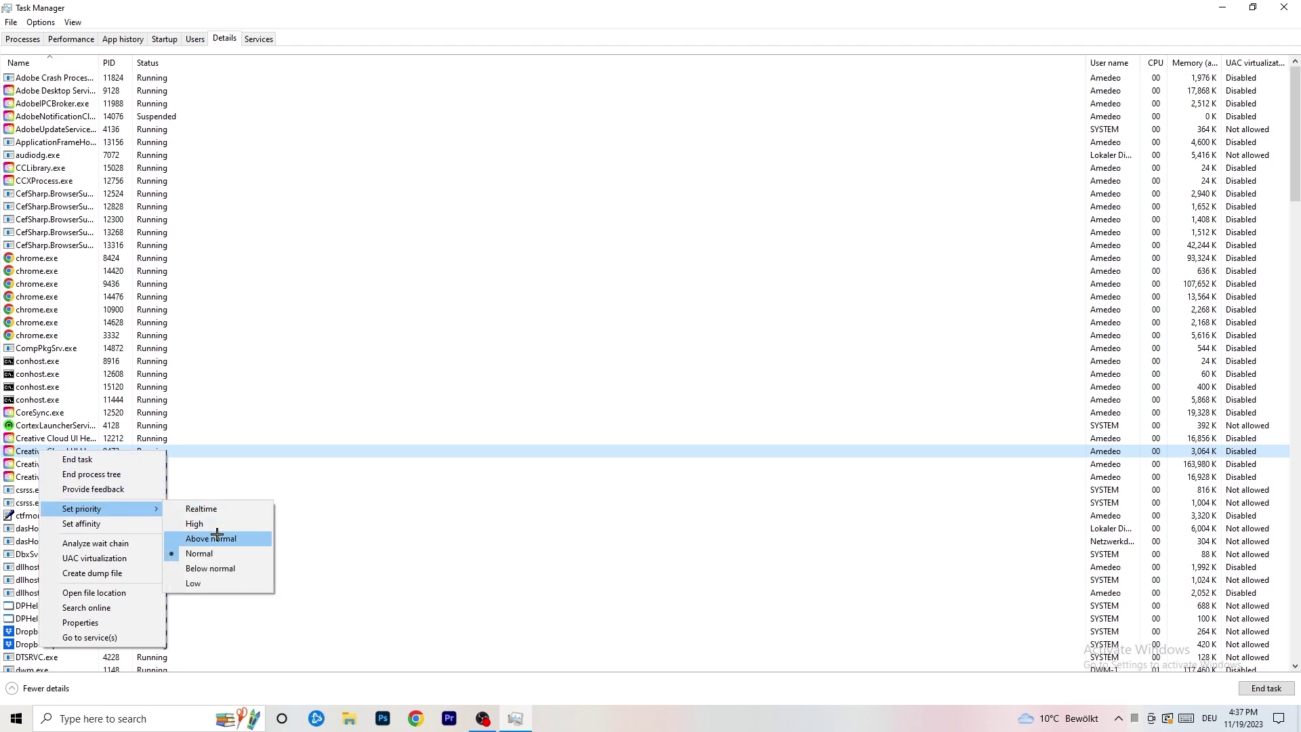